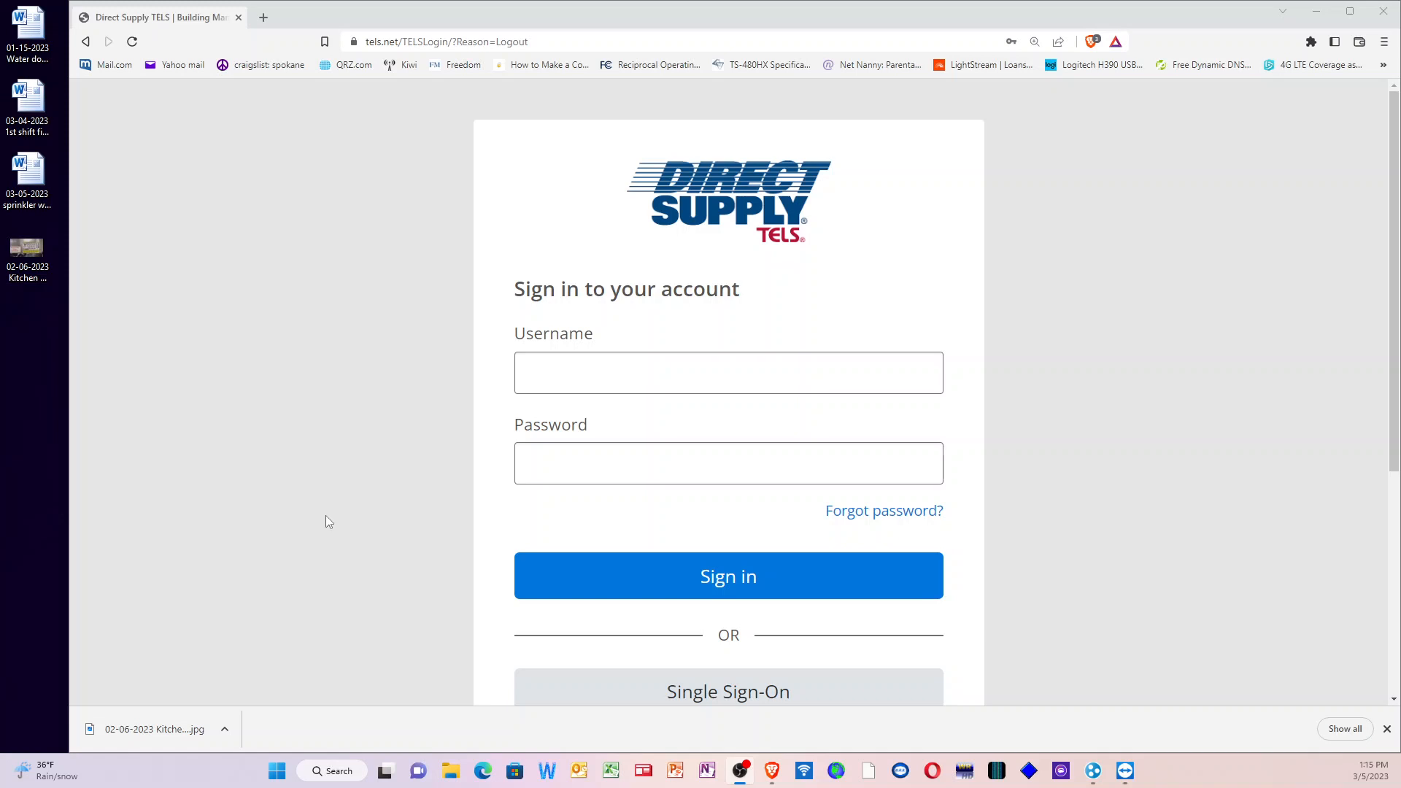
Sign in to the TELS account with the saved username and account password
click(558, 363)
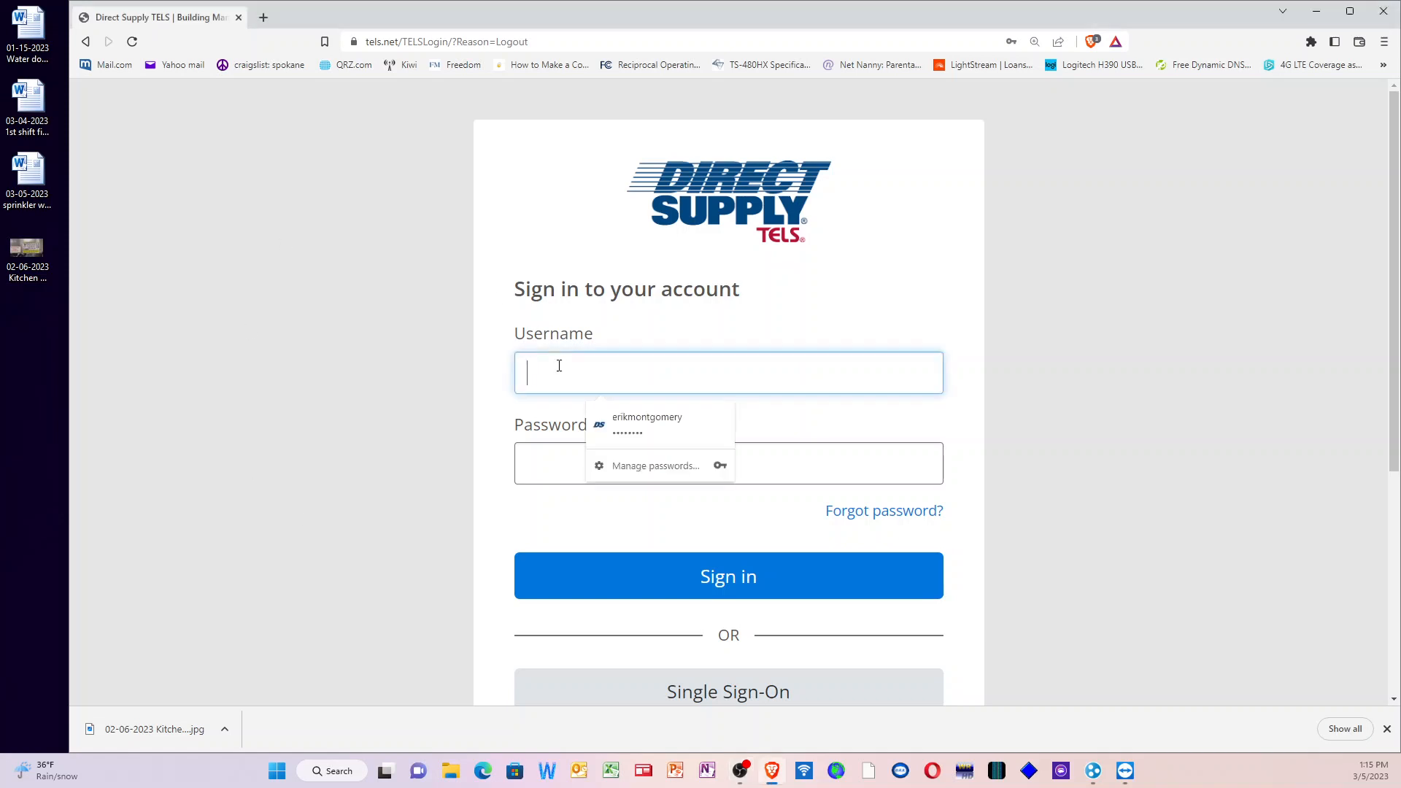
click(619, 422)
click(715, 584)
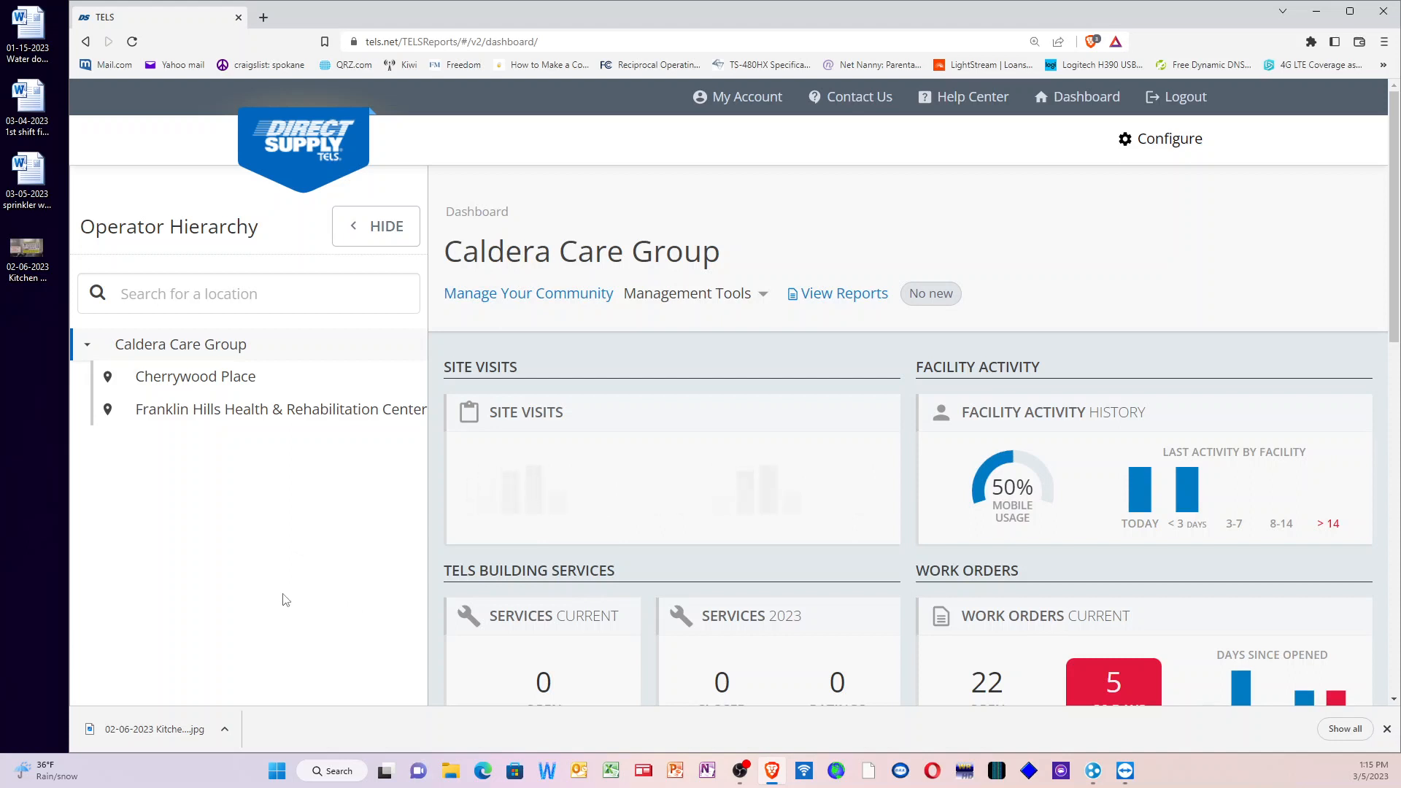
Open the "Perform a fire drill during 1st shift" task in Franklin Hills Health & Rehabilitation Center's community tasks
click(289, 414)
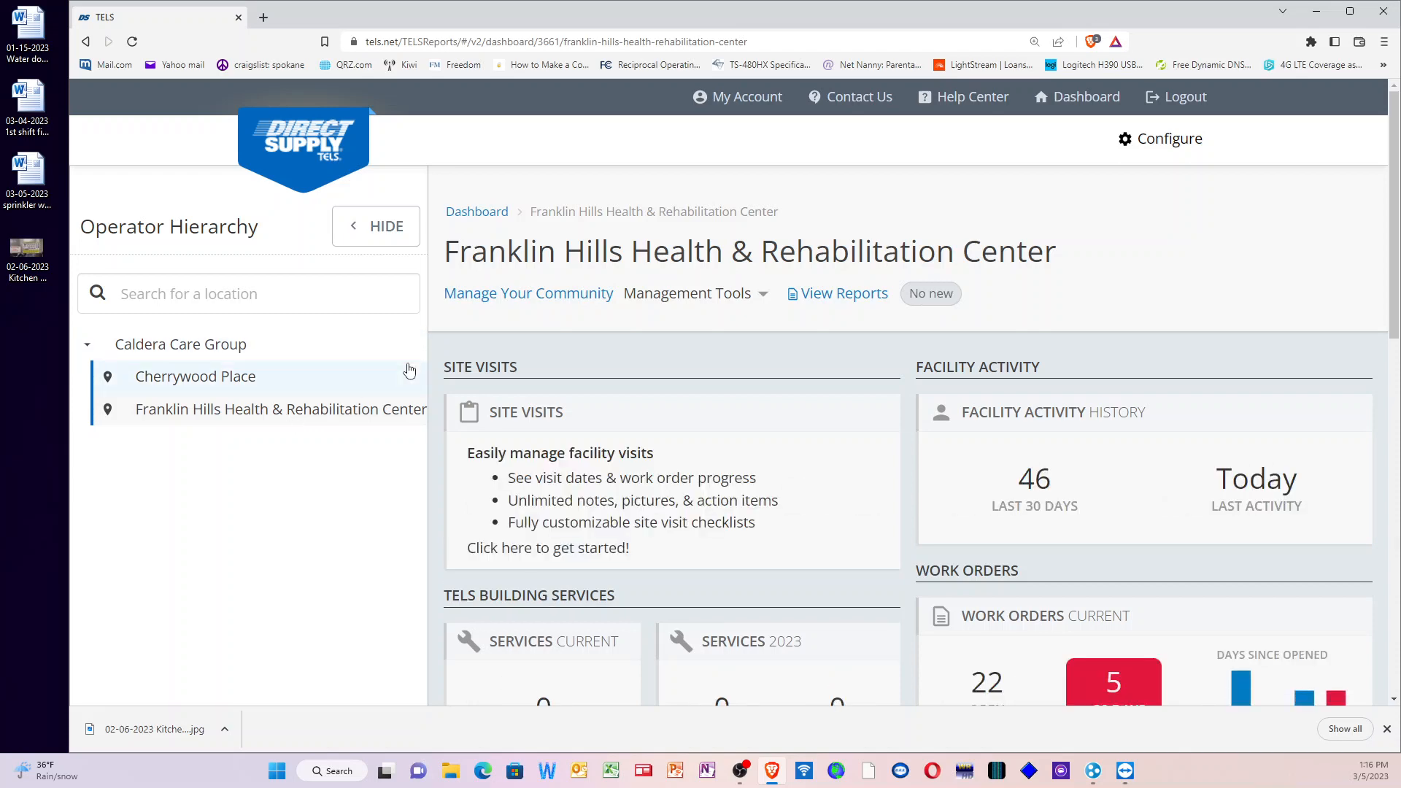
click(477, 299)
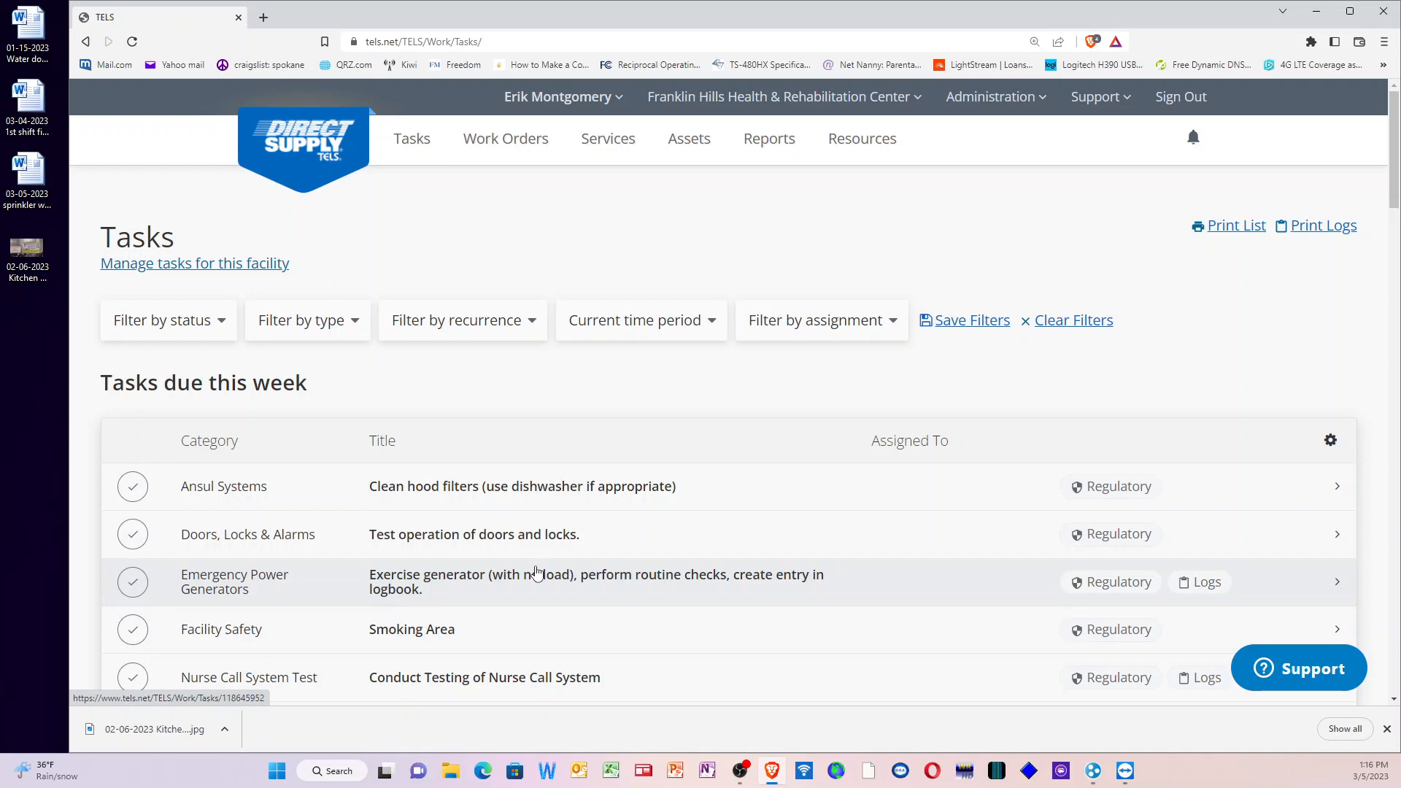
scroll(536, 573, down, 7)
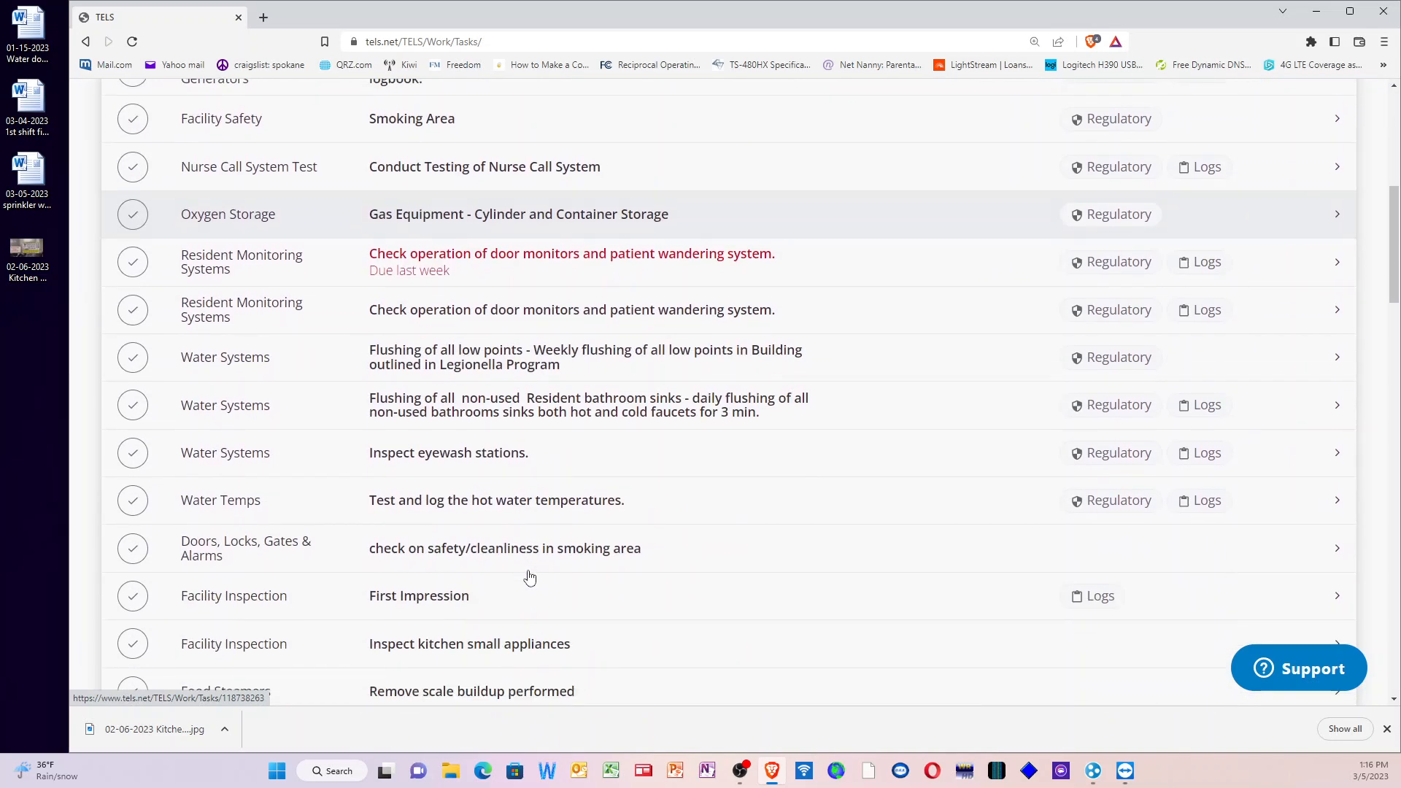
scroll(530, 577, down, 7)
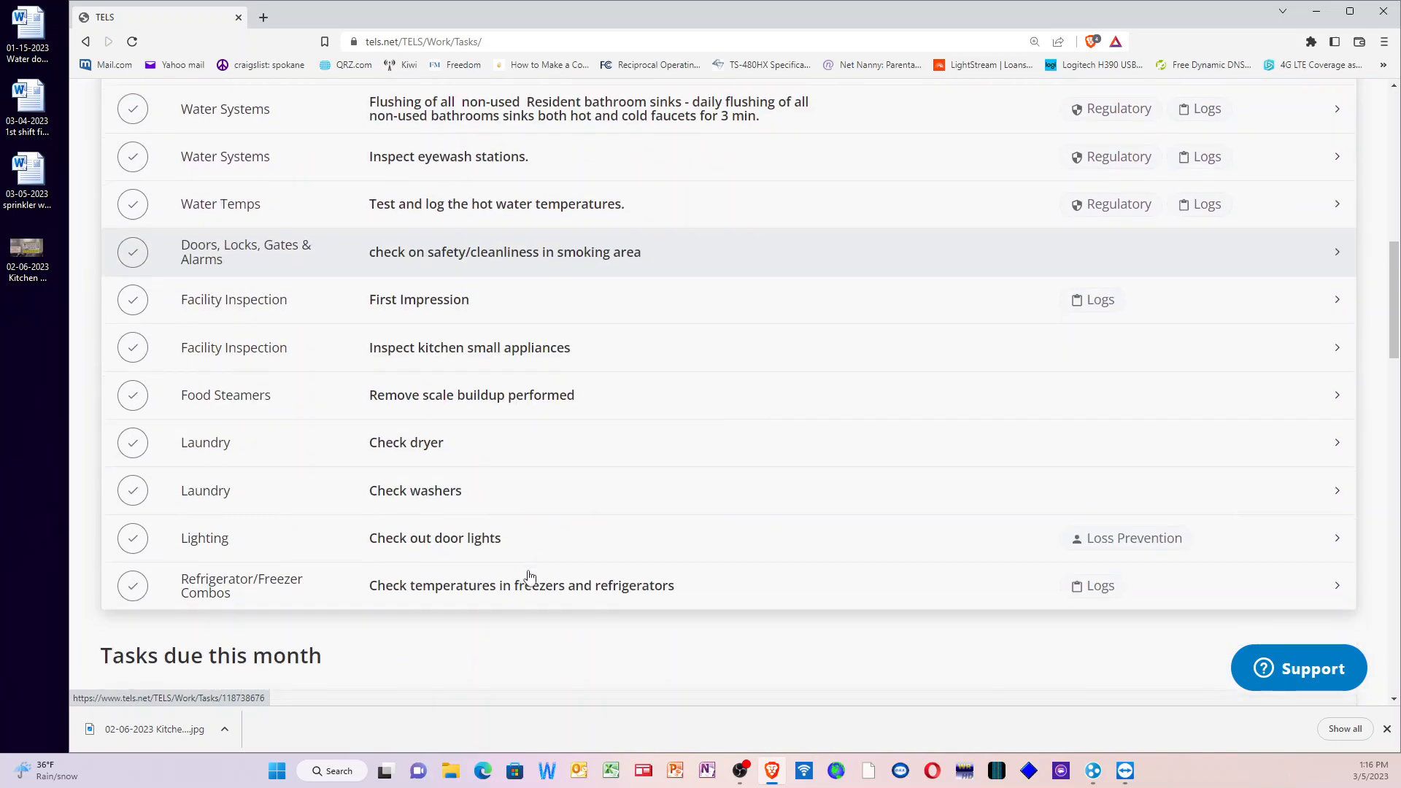
scroll(530, 577, up, 4)
scroll(530, 577, up, 4)
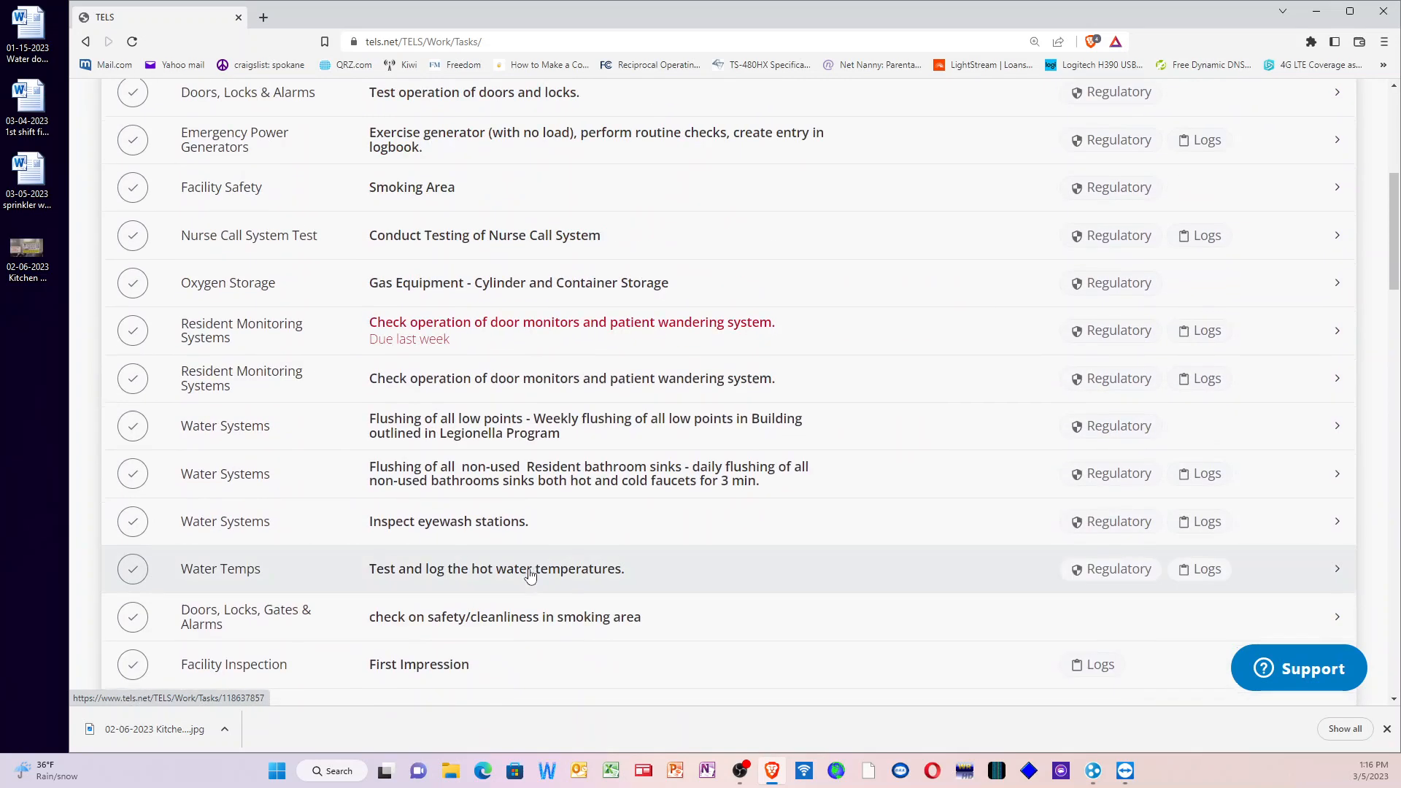
scroll(530, 577, down, 7)
scroll(530, 577, down, 10)
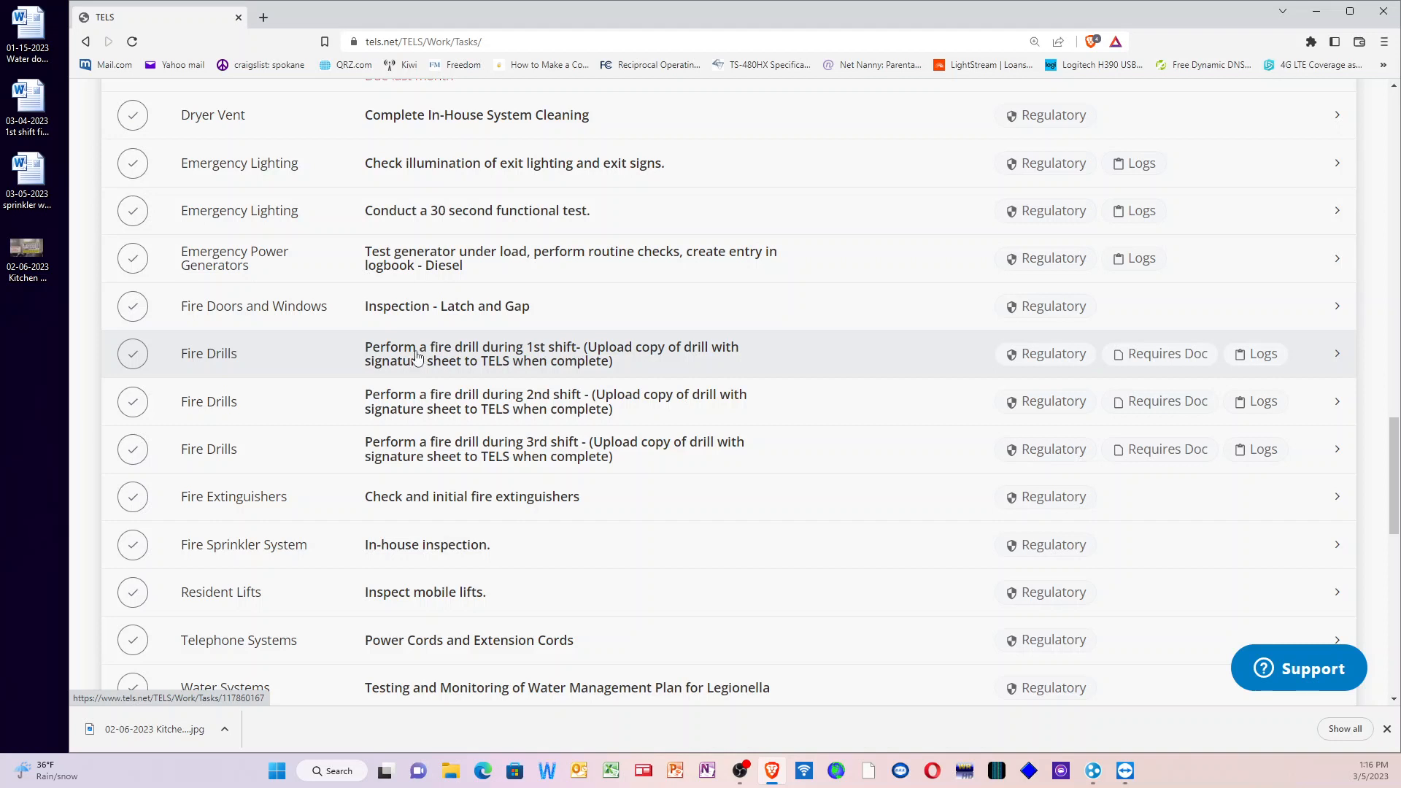
click(417, 357)
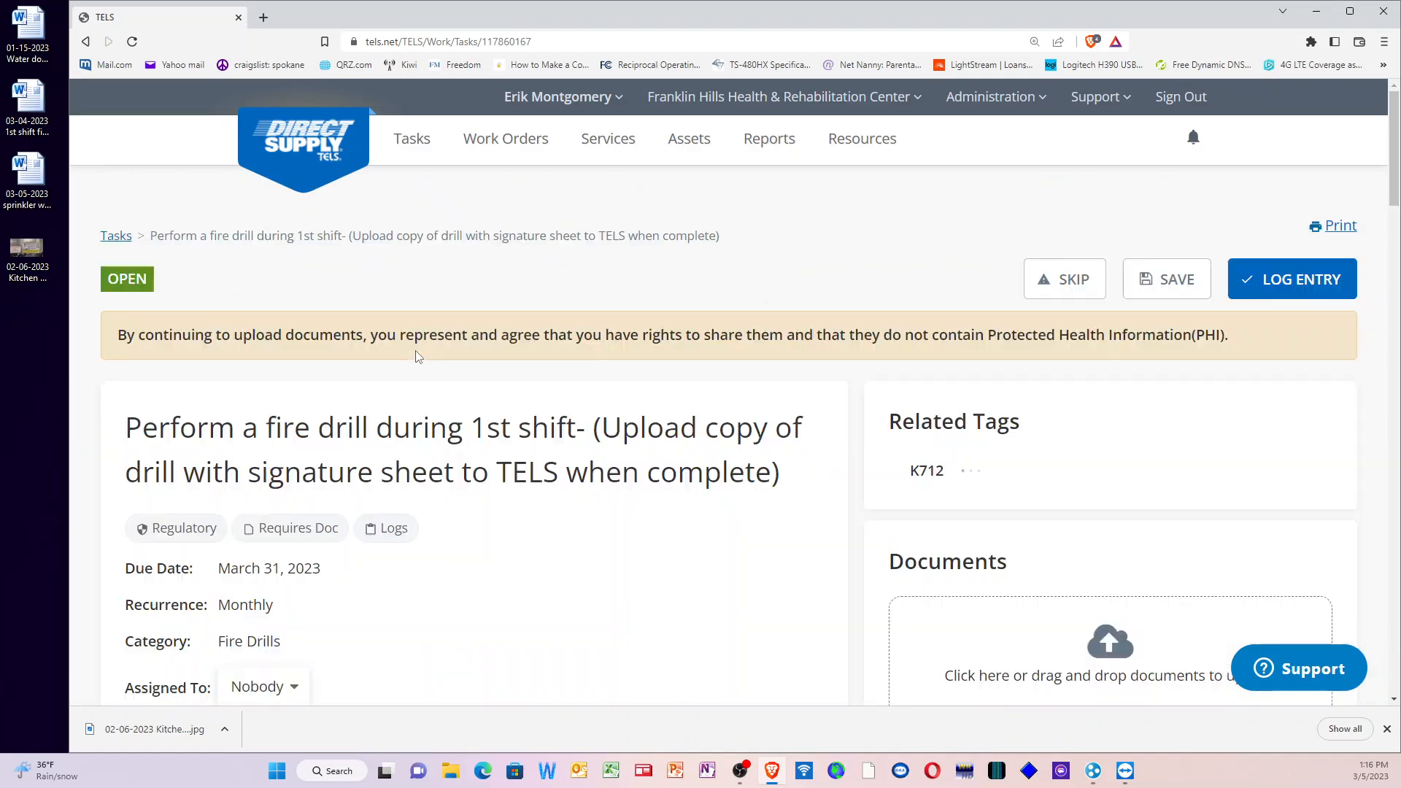
scroll(709, 506, down, 3)
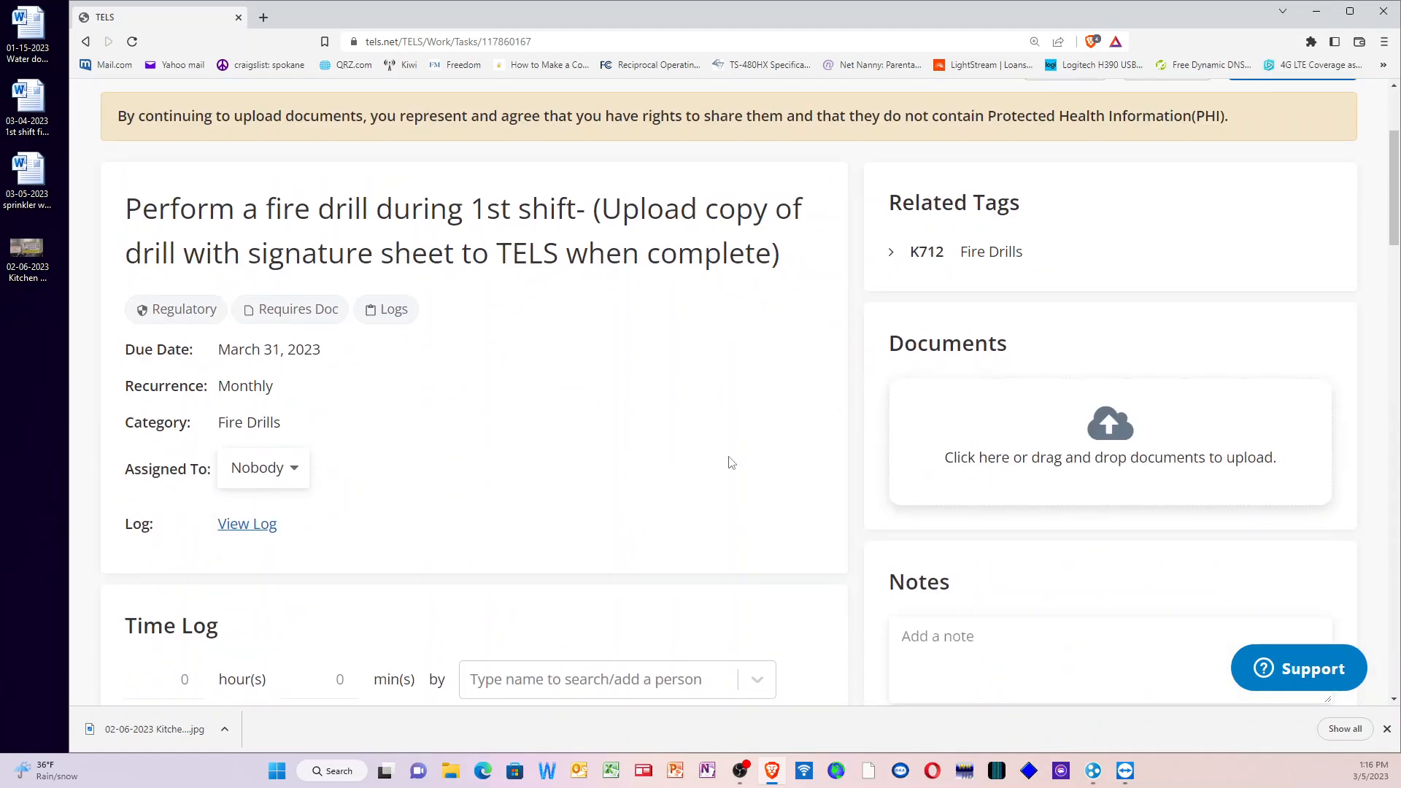
scroll(733, 456, up, 3)
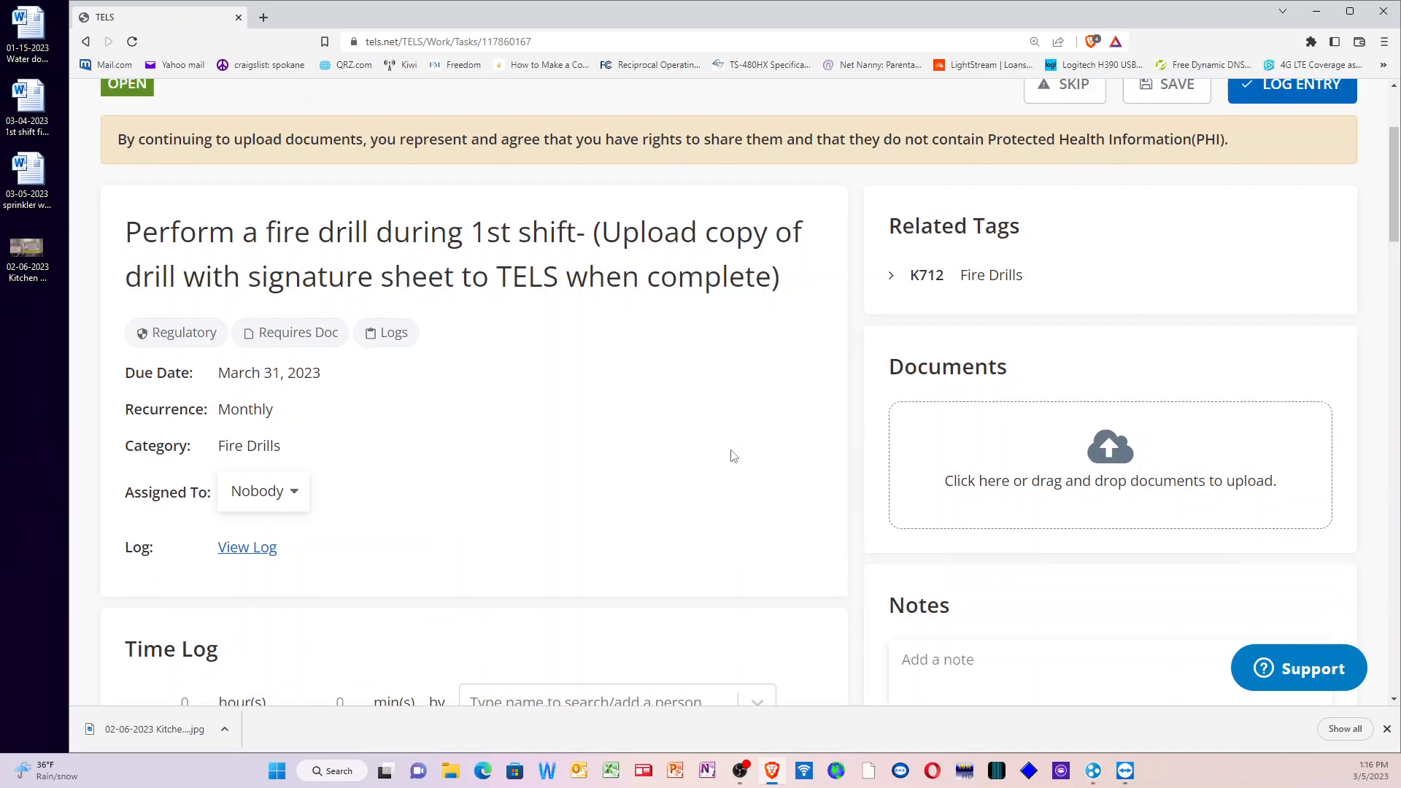
click(1287, 290)
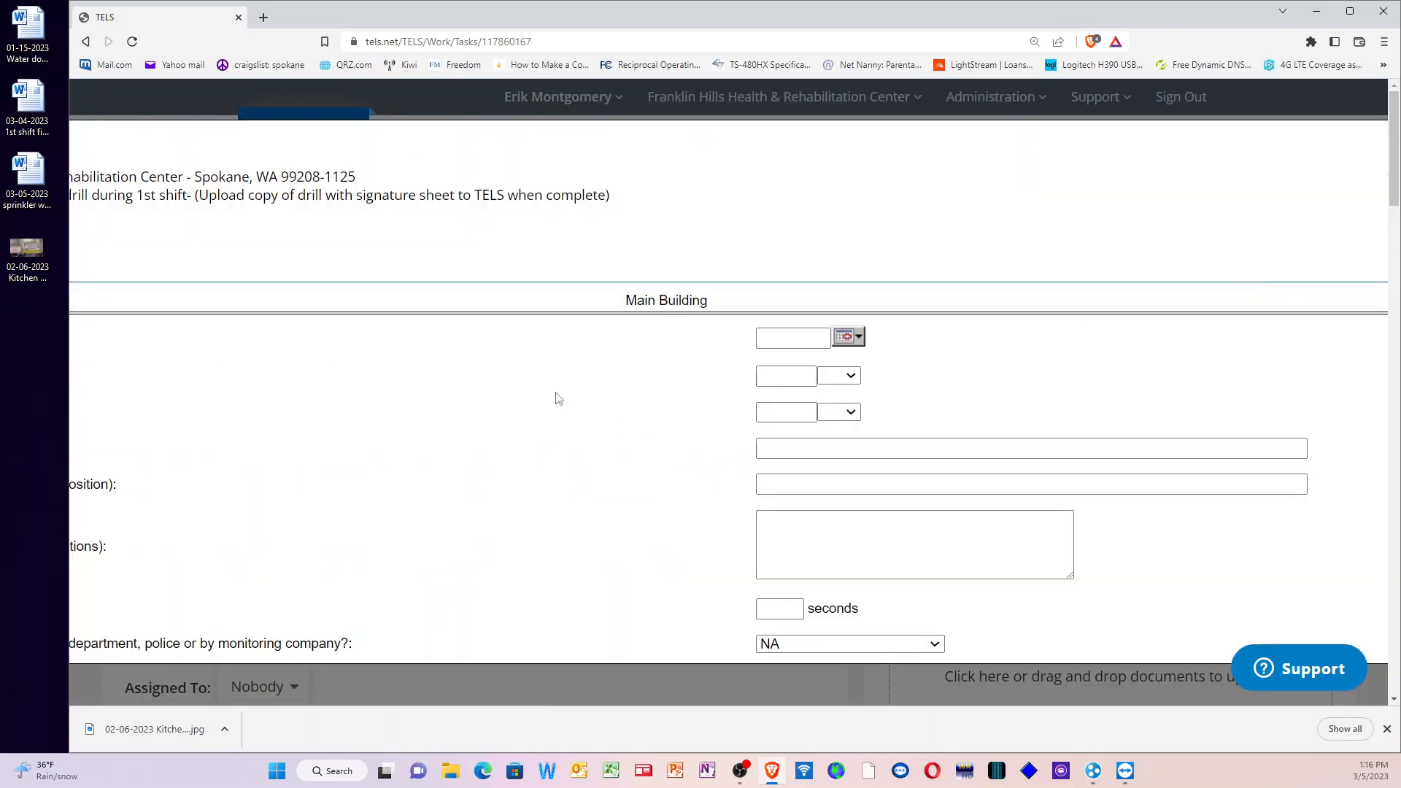
click(86, 41)
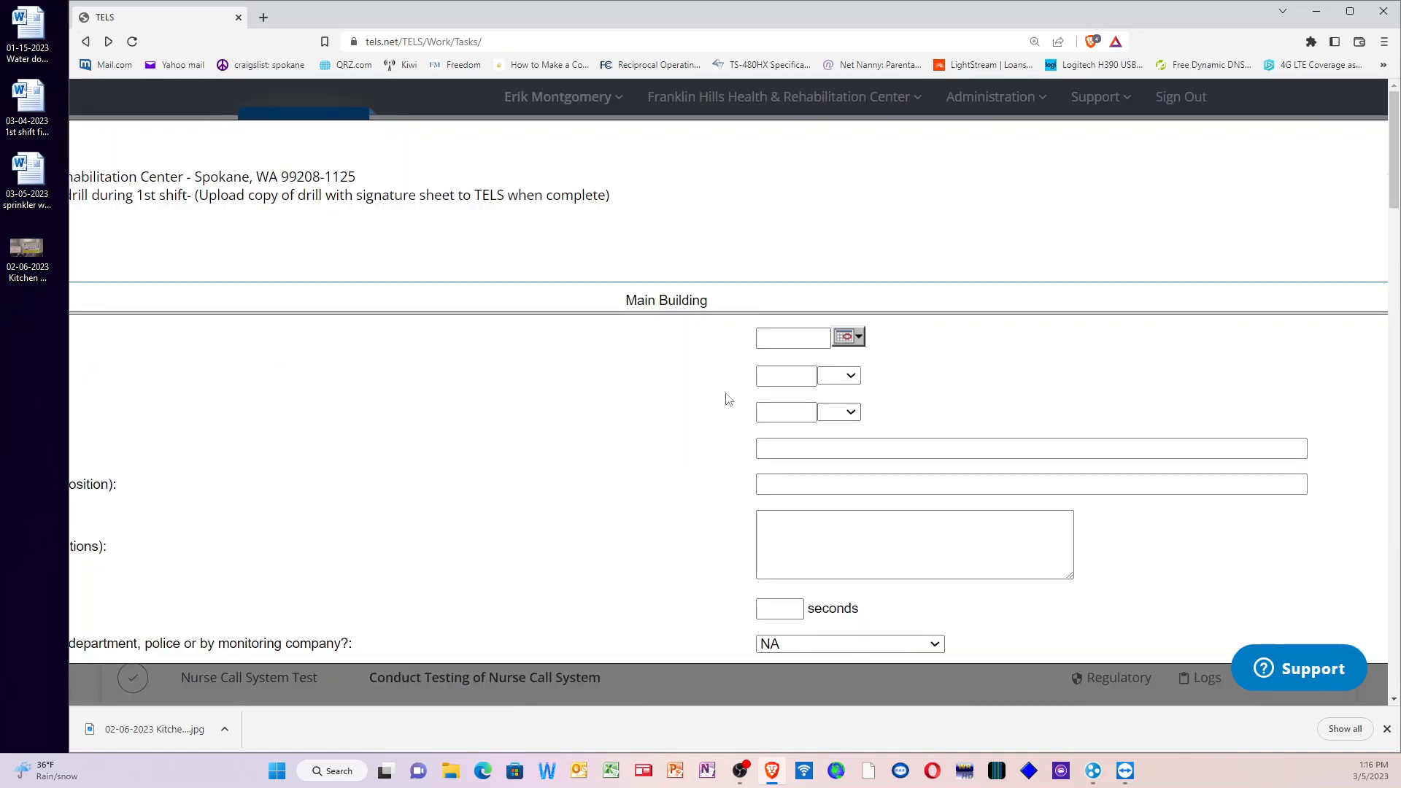
click(87, 42)
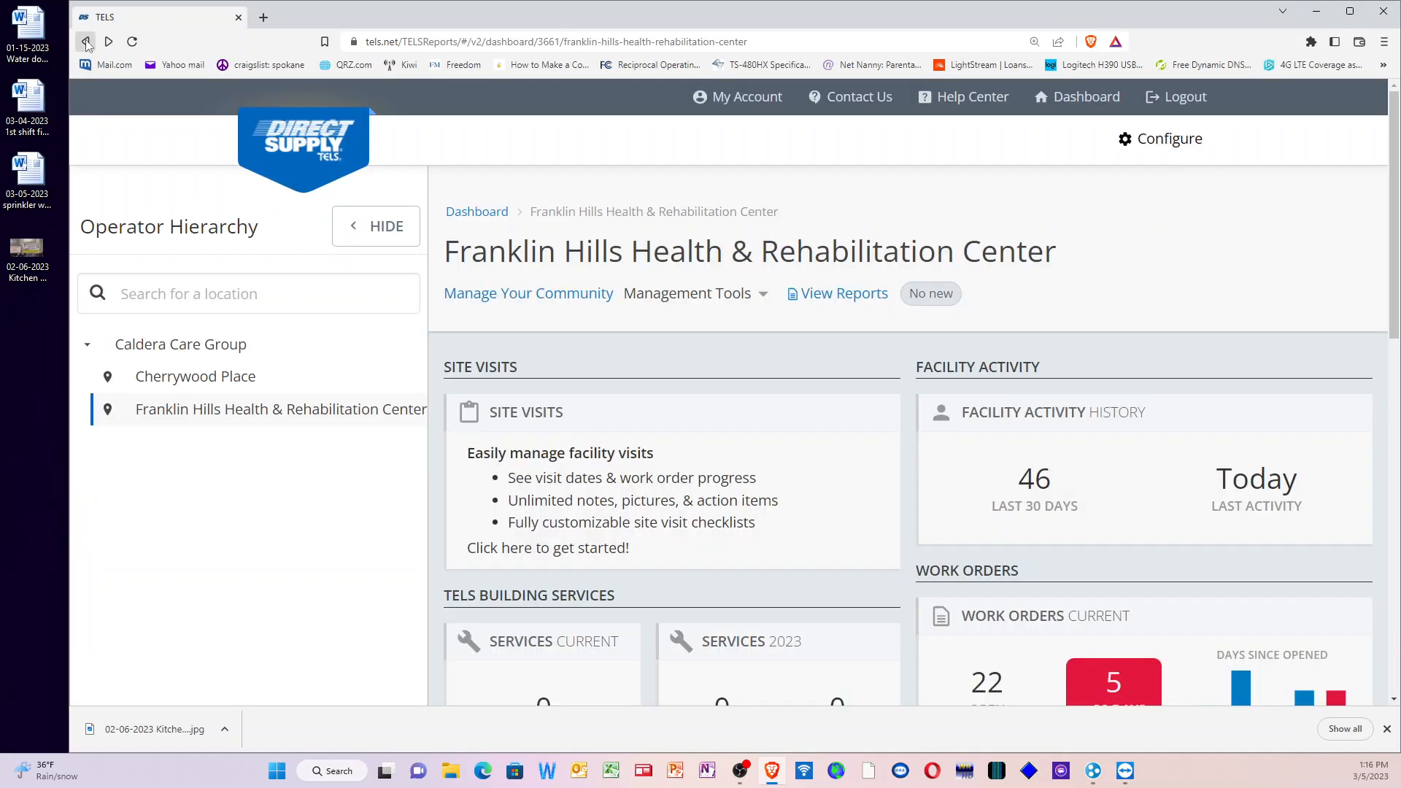
Return to Franklin Hills' task list and reopen the 1st shift fire drill task at its Documents section
click(513, 295)
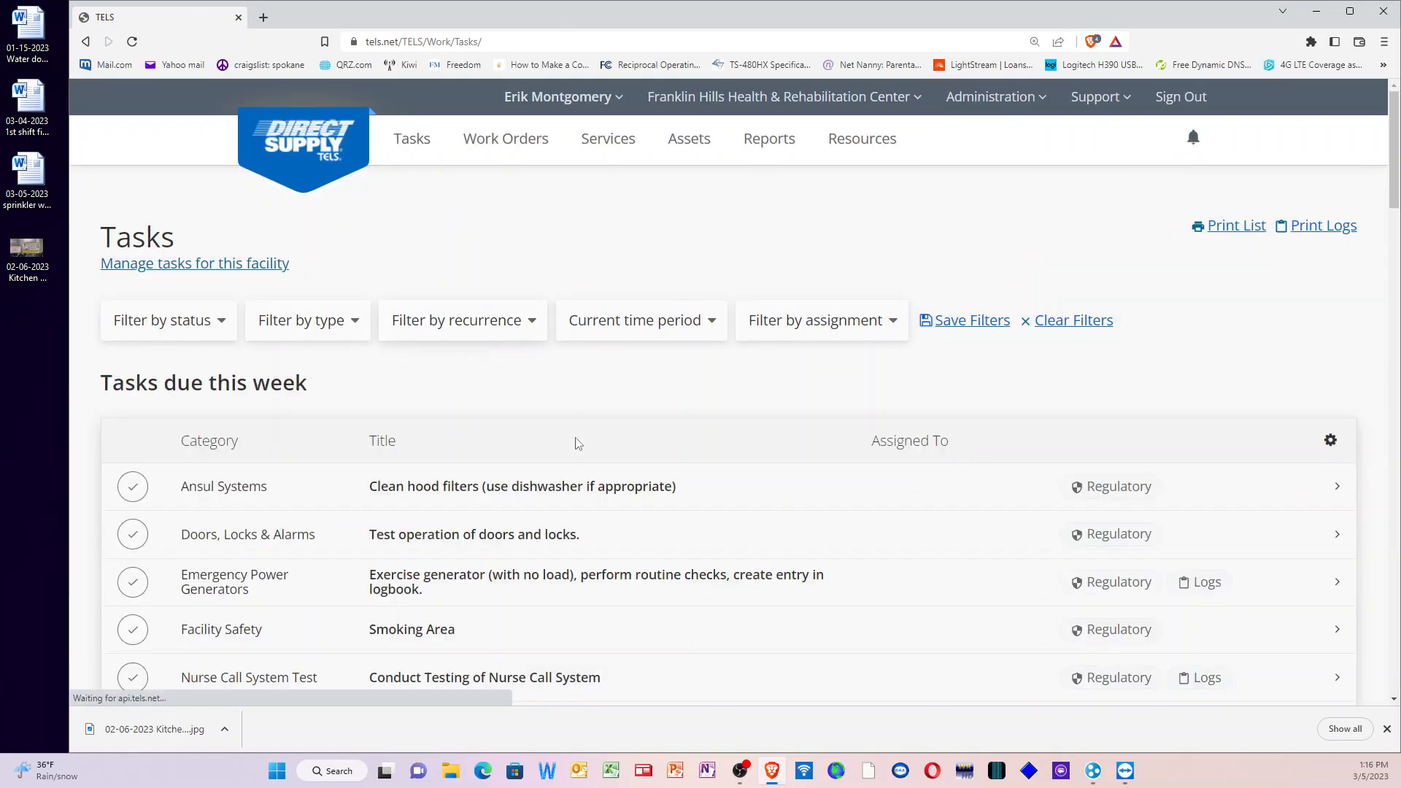
scroll(581, 491, down, 6)
scroll(581, 496, down, 15)
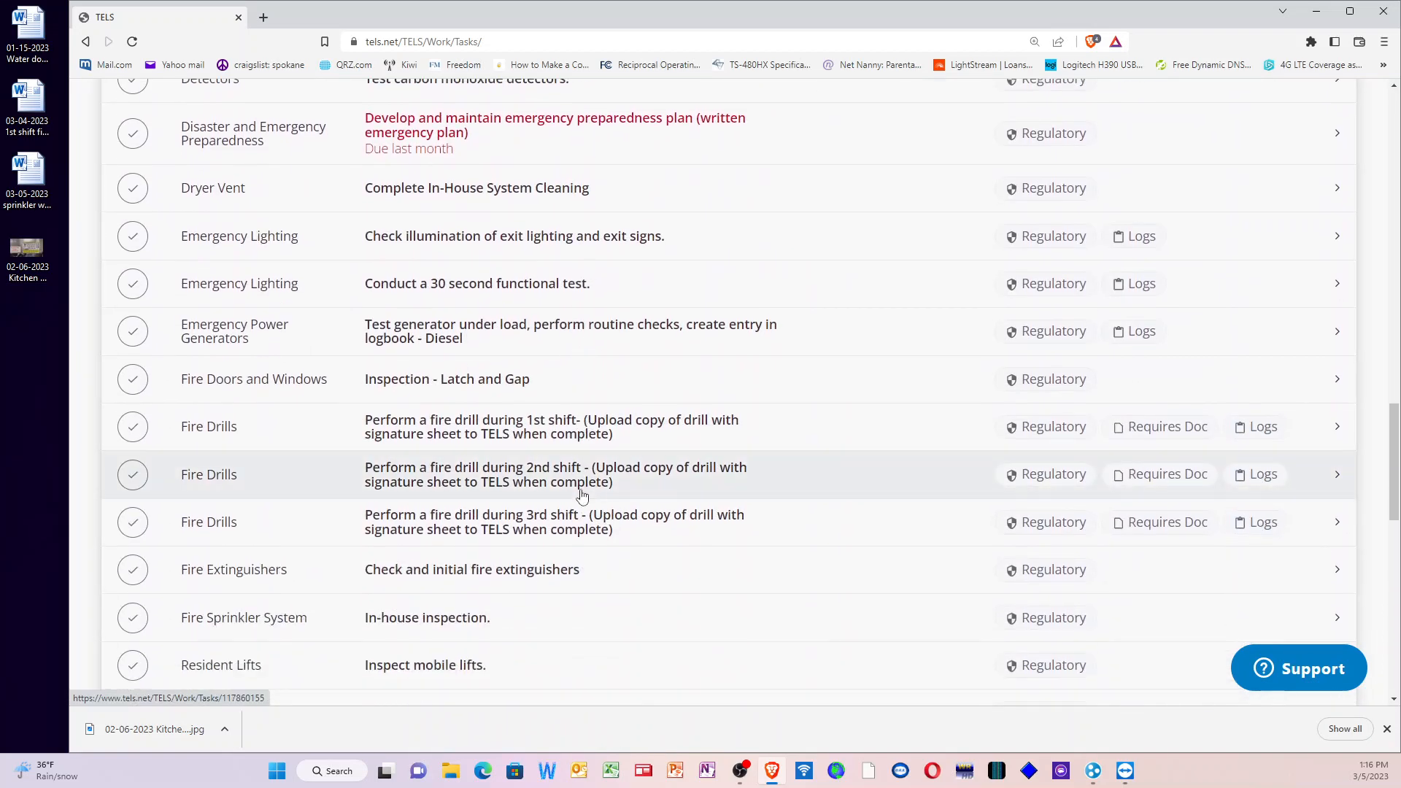
click(557, 441)
scroll(867, 623, down, 3)
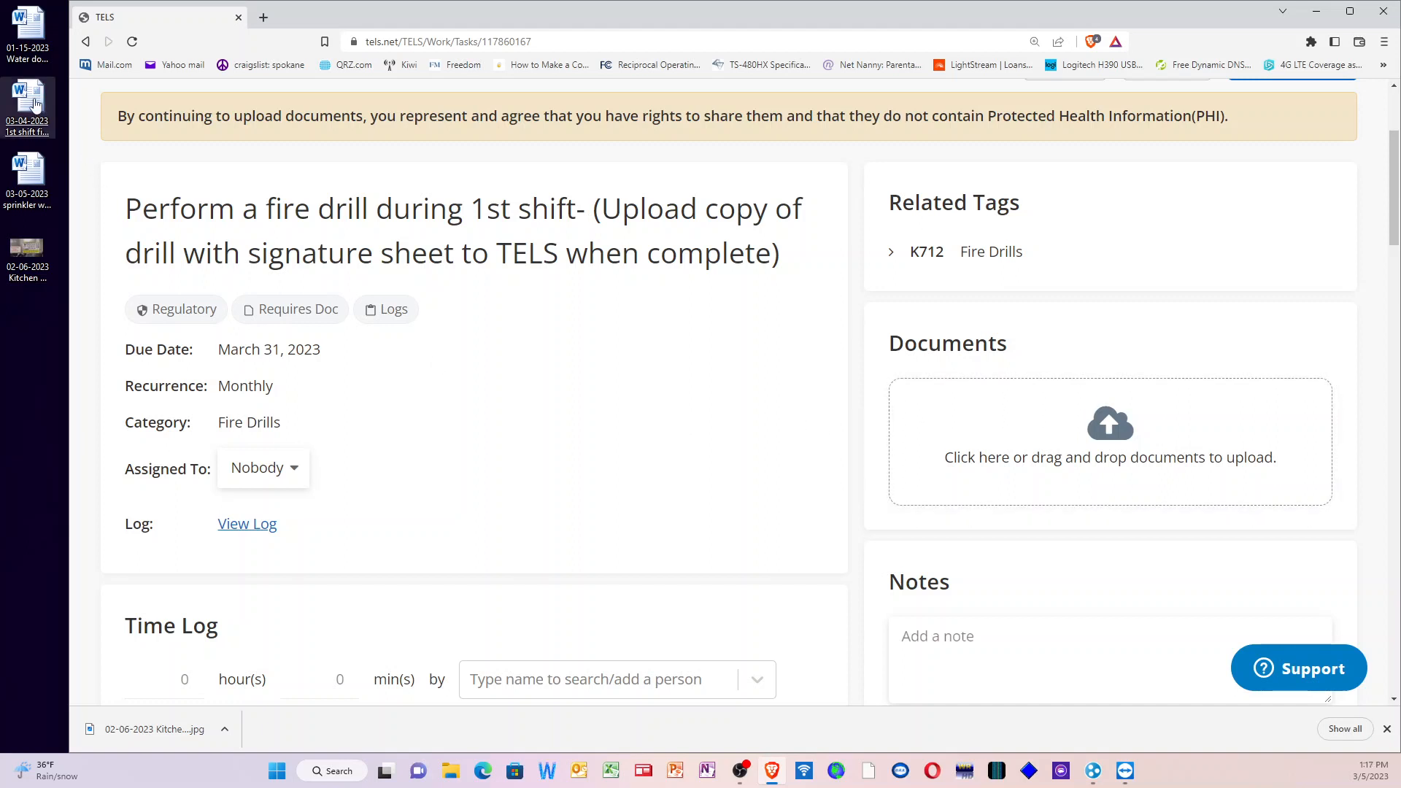
Upload "03-04-2023 1st shift fire drill.docx" from the desktop to the task's documents and remove it again
drag(27, 102, 1127, 456)
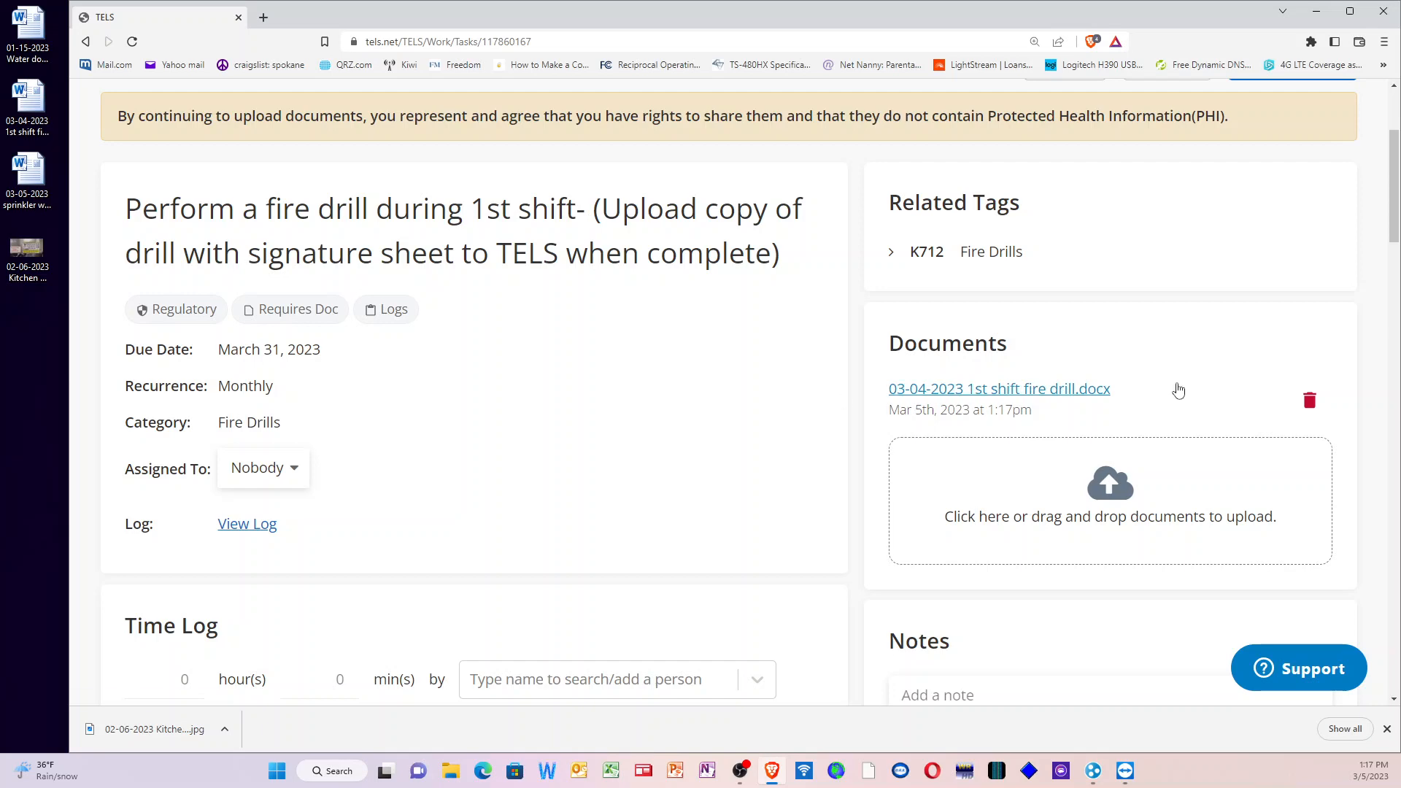
click(1315, 402)
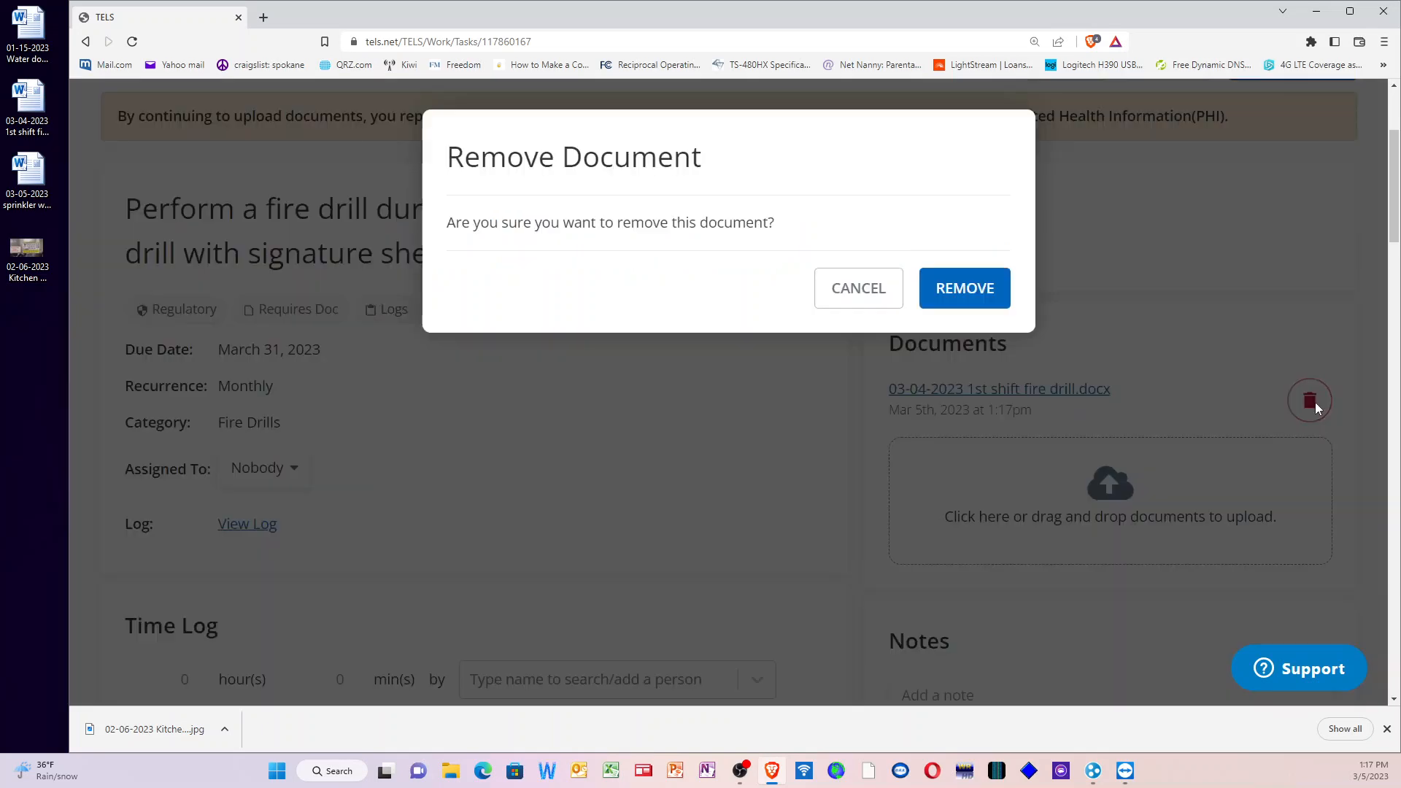
click(963, 299)
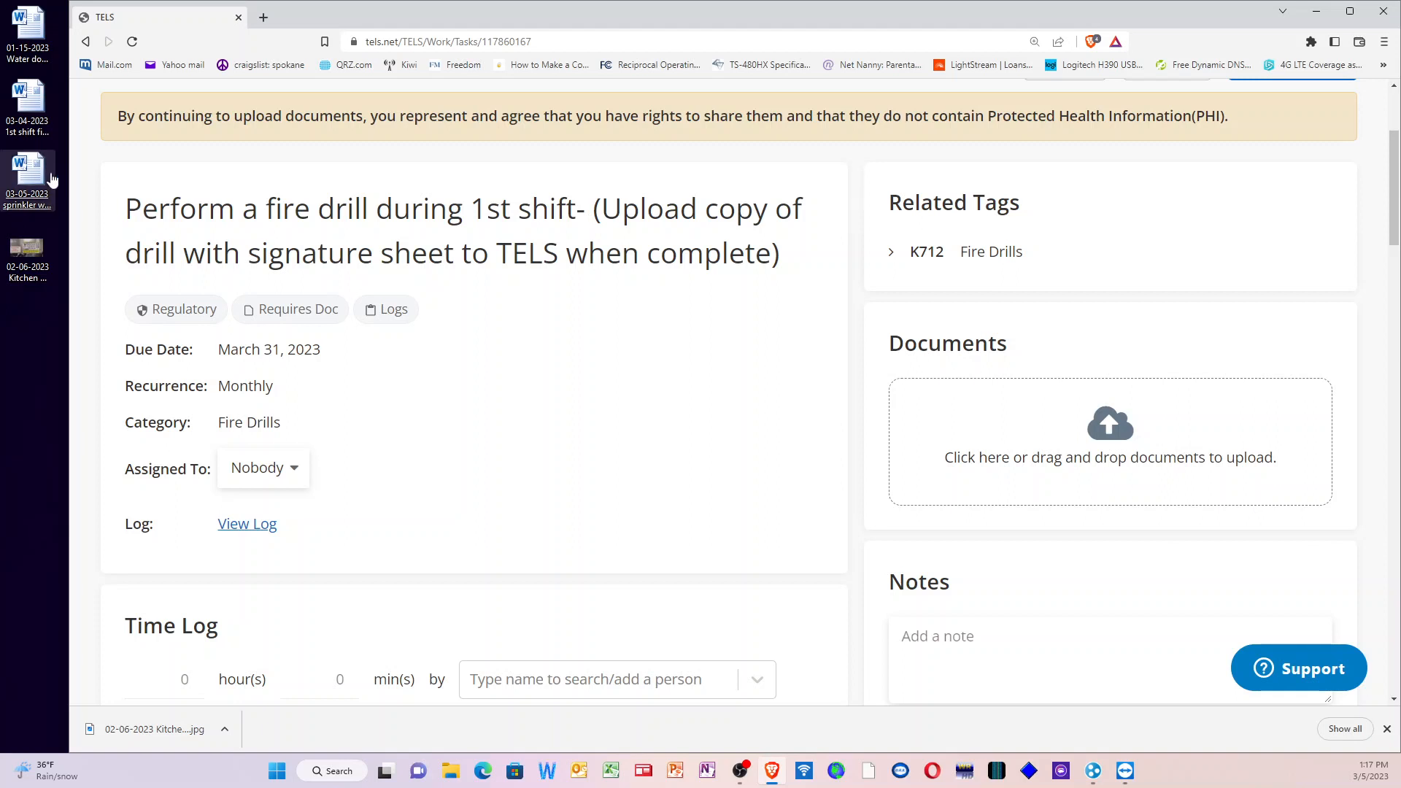
Upload "02-06-2023 Kitchen Hood Cleaning.jpg" and "03-04-2023 1st shift fire drill.docx" from the desktop to the task's documents
drag(35, 178, 1090, 410)
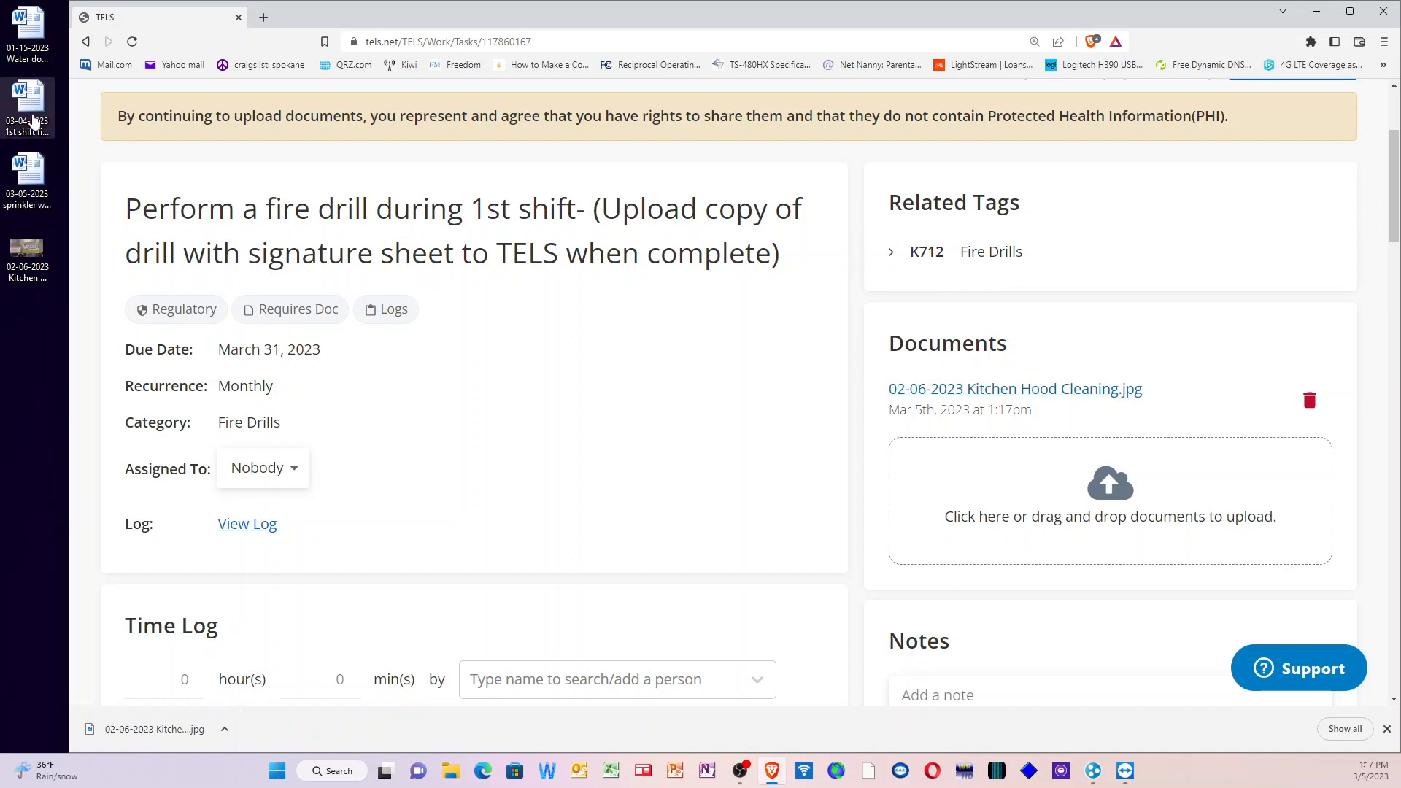
drag(33, 120, 1109, 493)
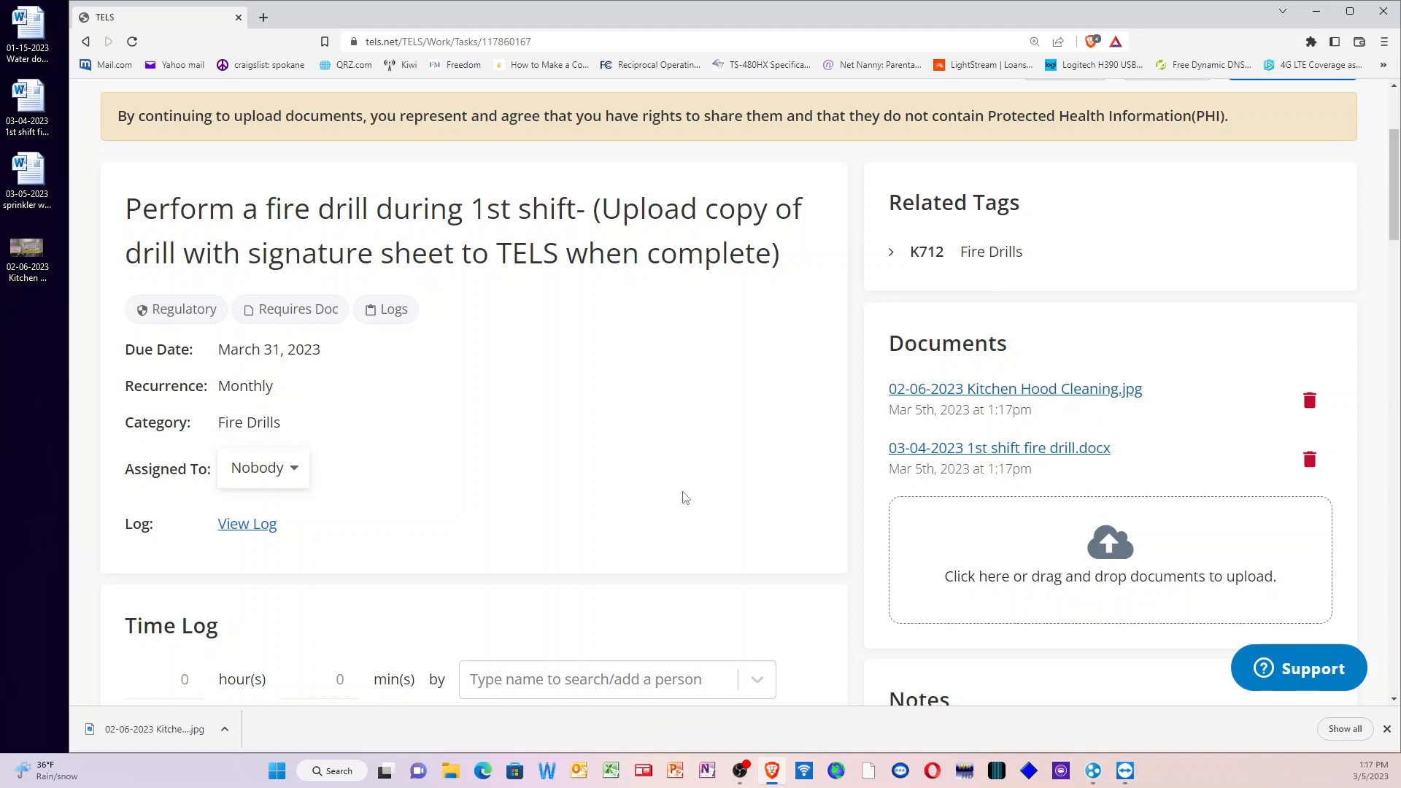
Remove the fire drill document and the Kitchen Hood Cleaning image from the task's documents
click(1301, 463)
click(990, 299)
scroll(1213, 278, up, 2)
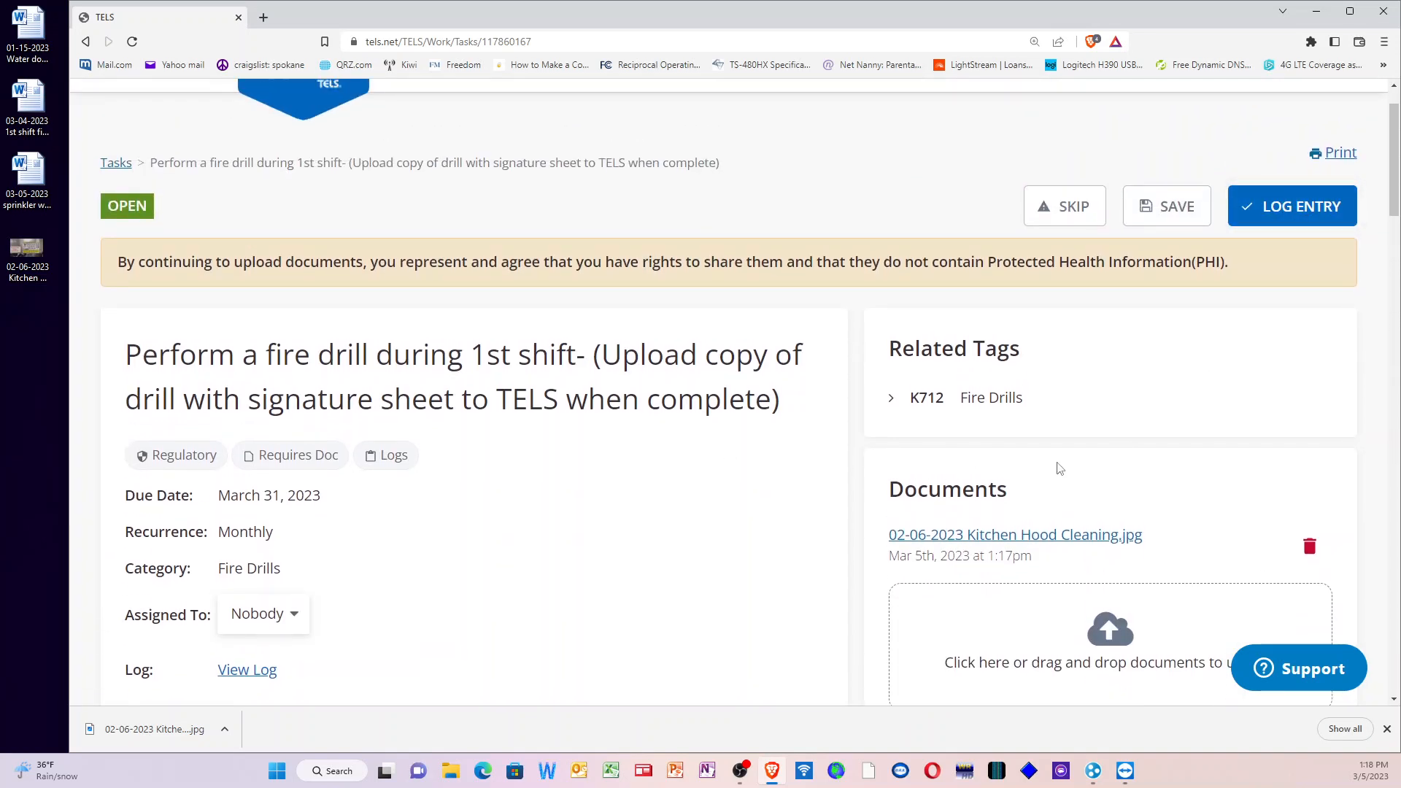
scroll(659, 470, down, 1)
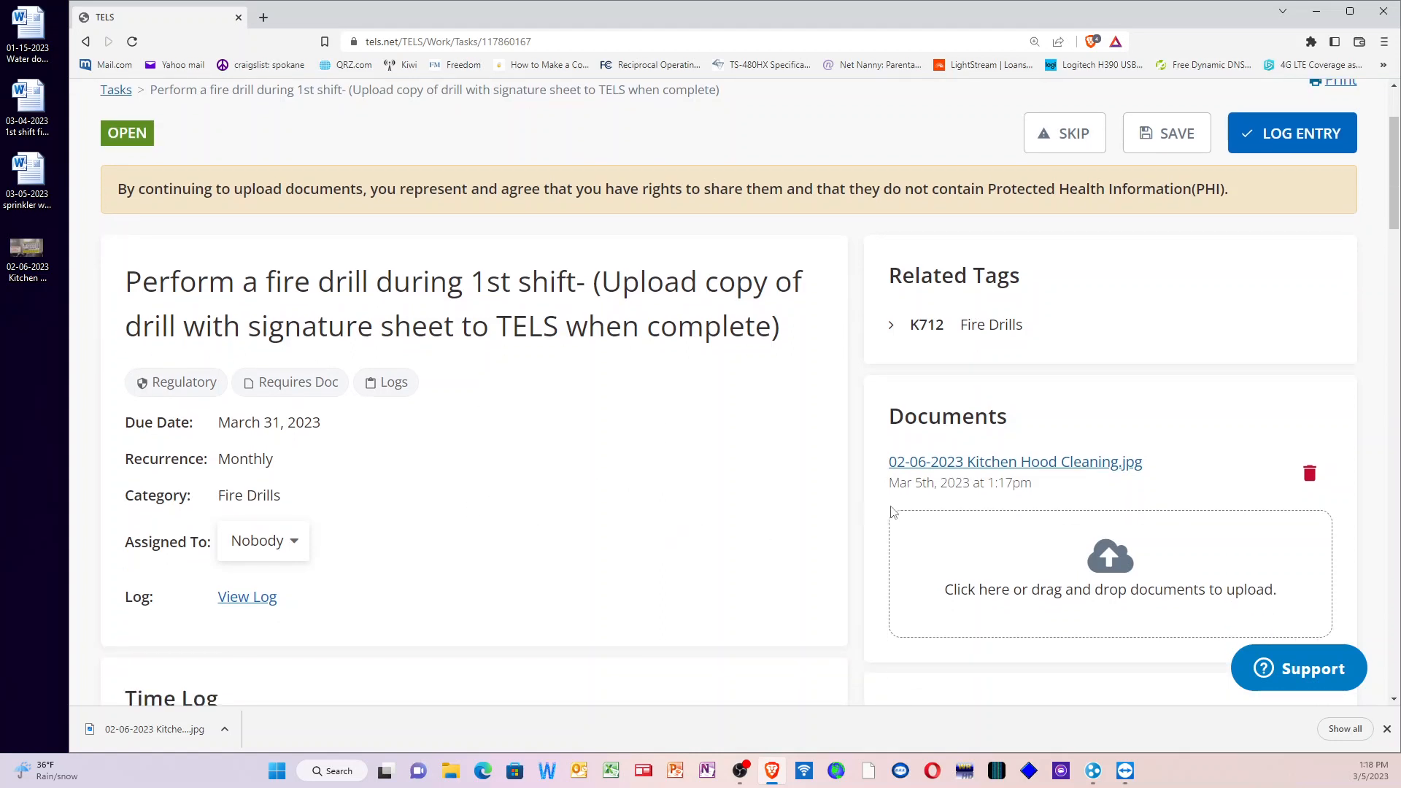
click(1311, 474)
click(964, 288)
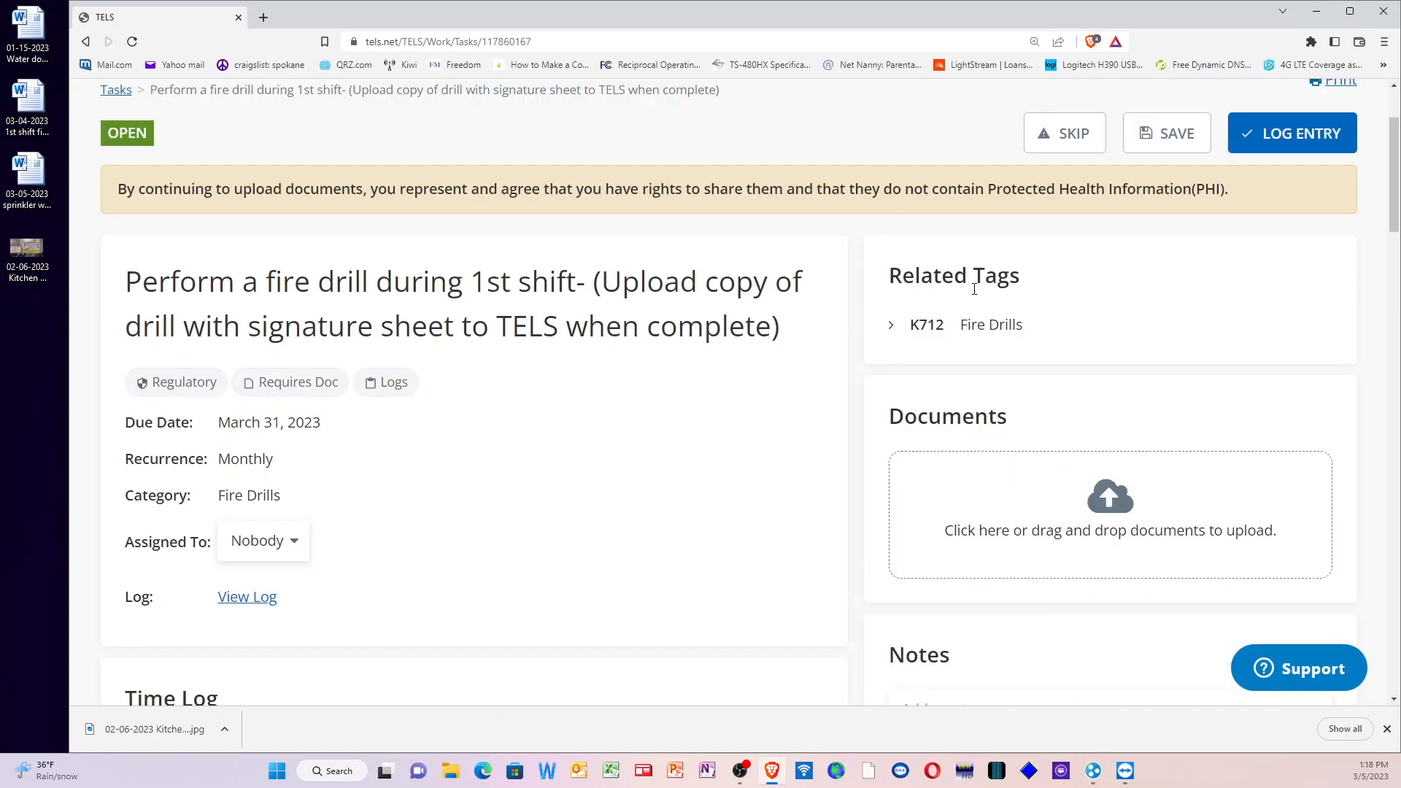
Run a Work History Report with the documentation status set to Has Documentation
scroll(606, 482, up, 2)
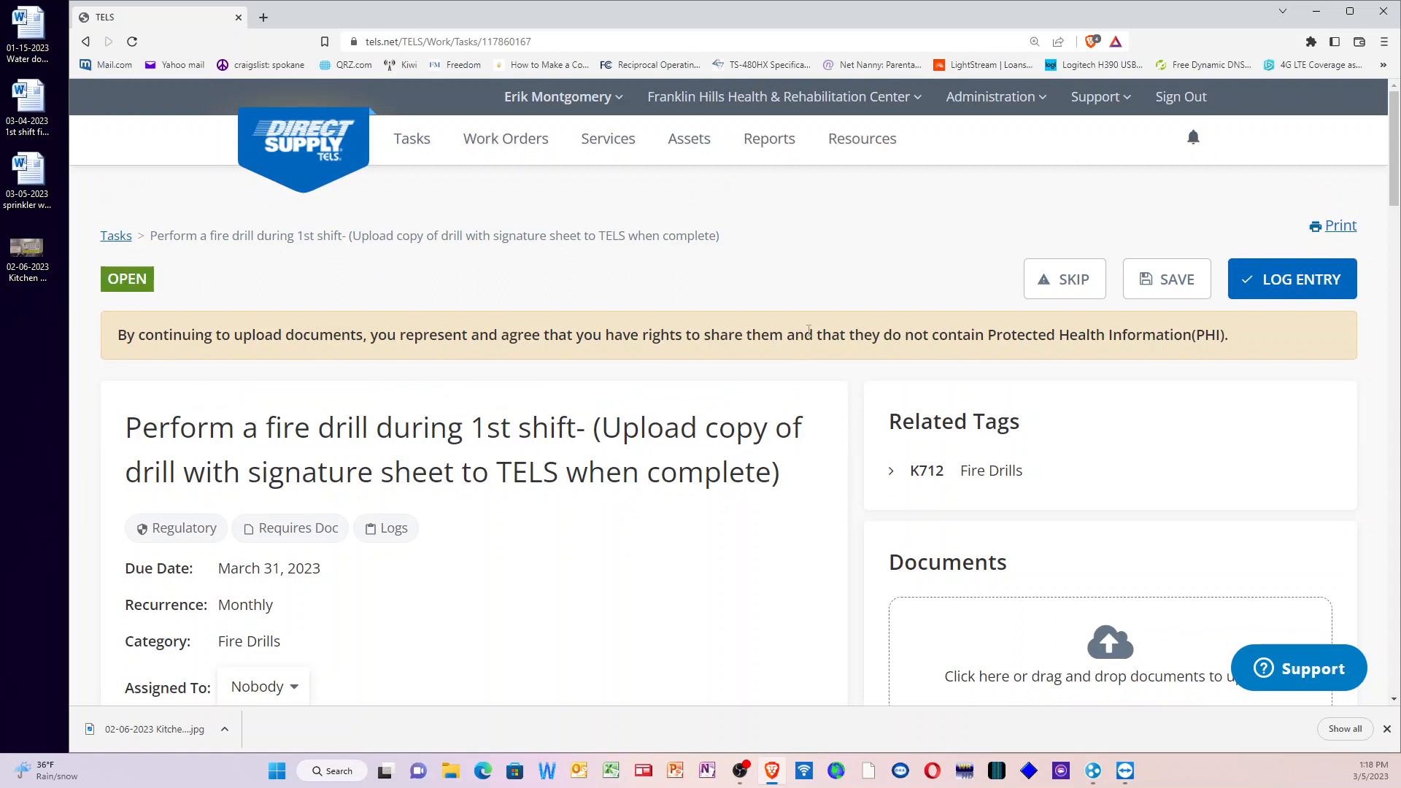
click(757, 146)
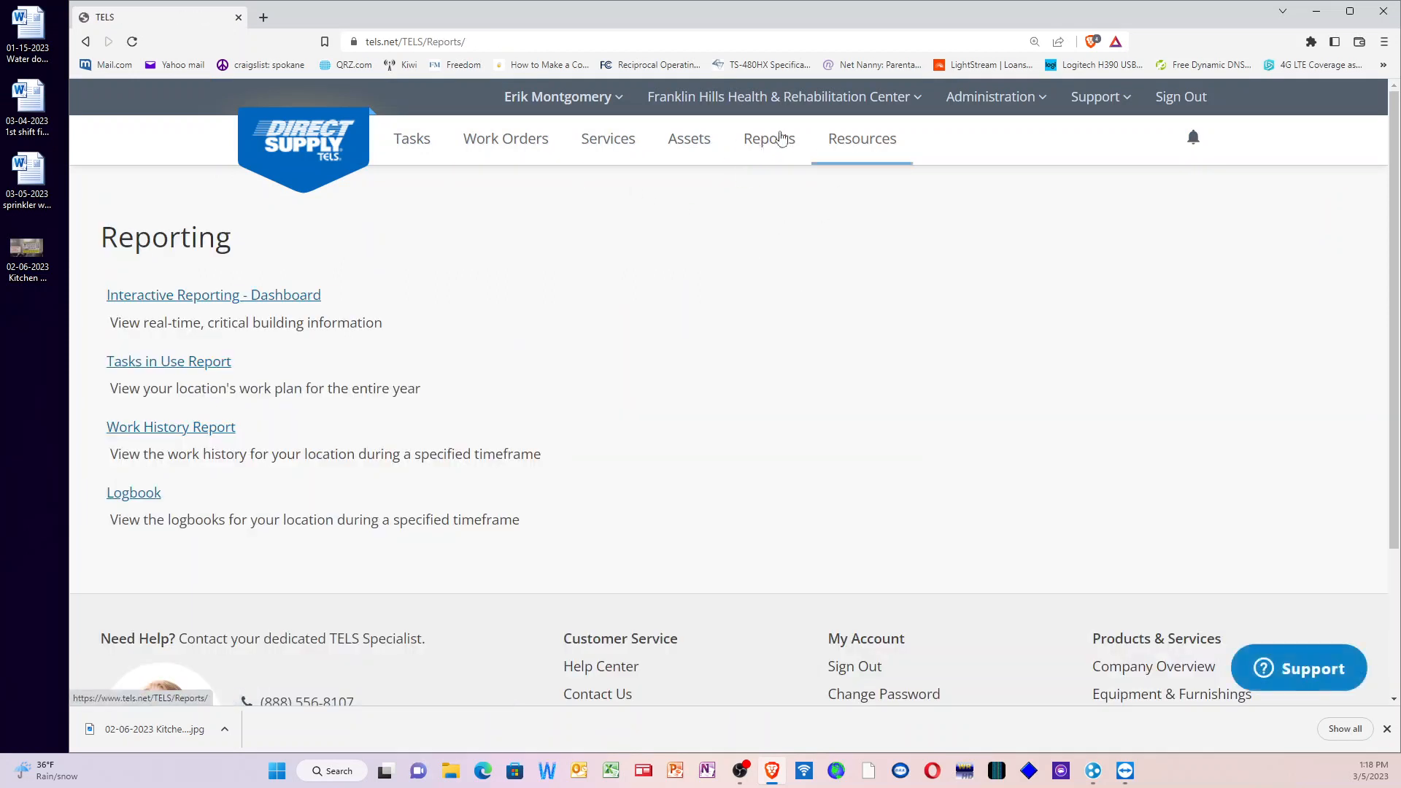
click(165, 430)
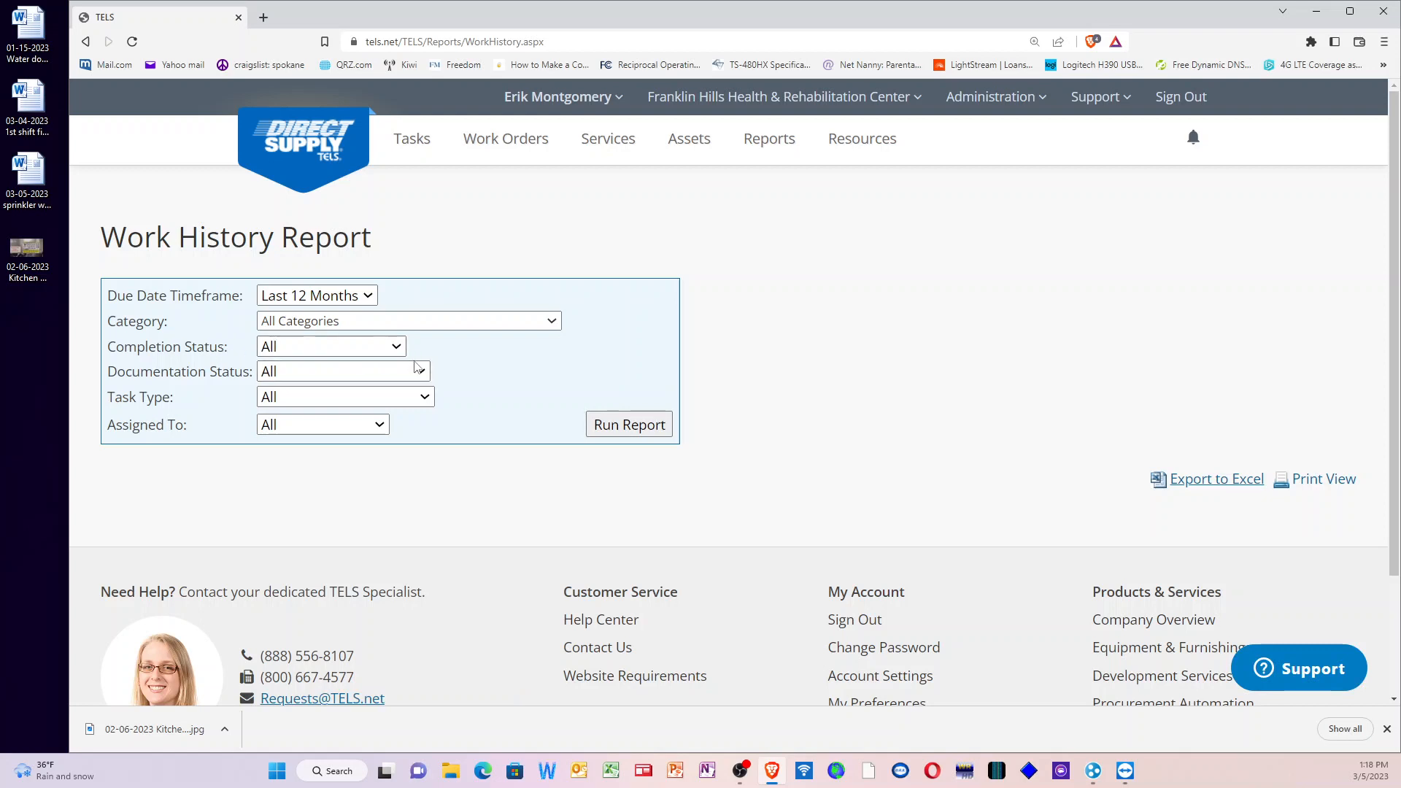
click(418, 368)
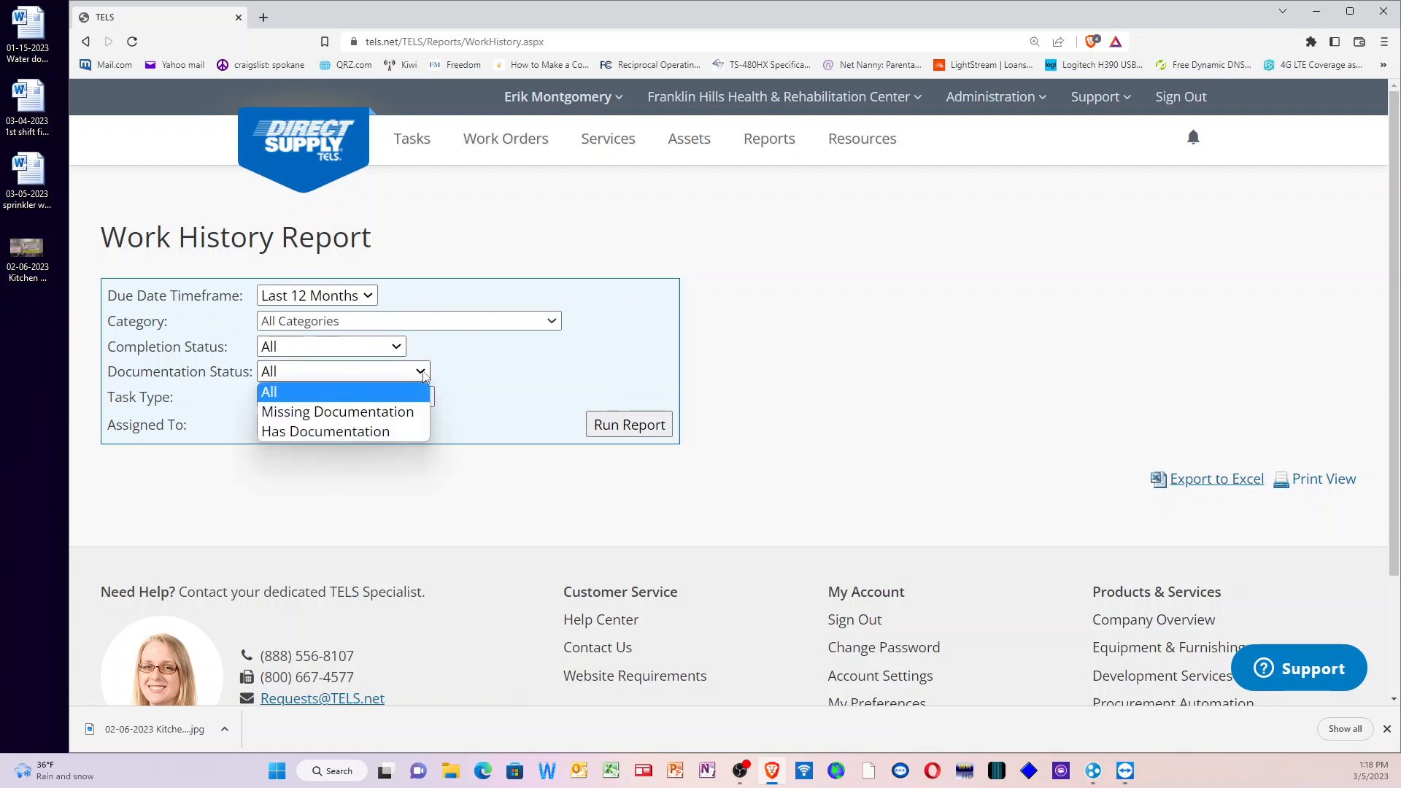
click(340, 431)
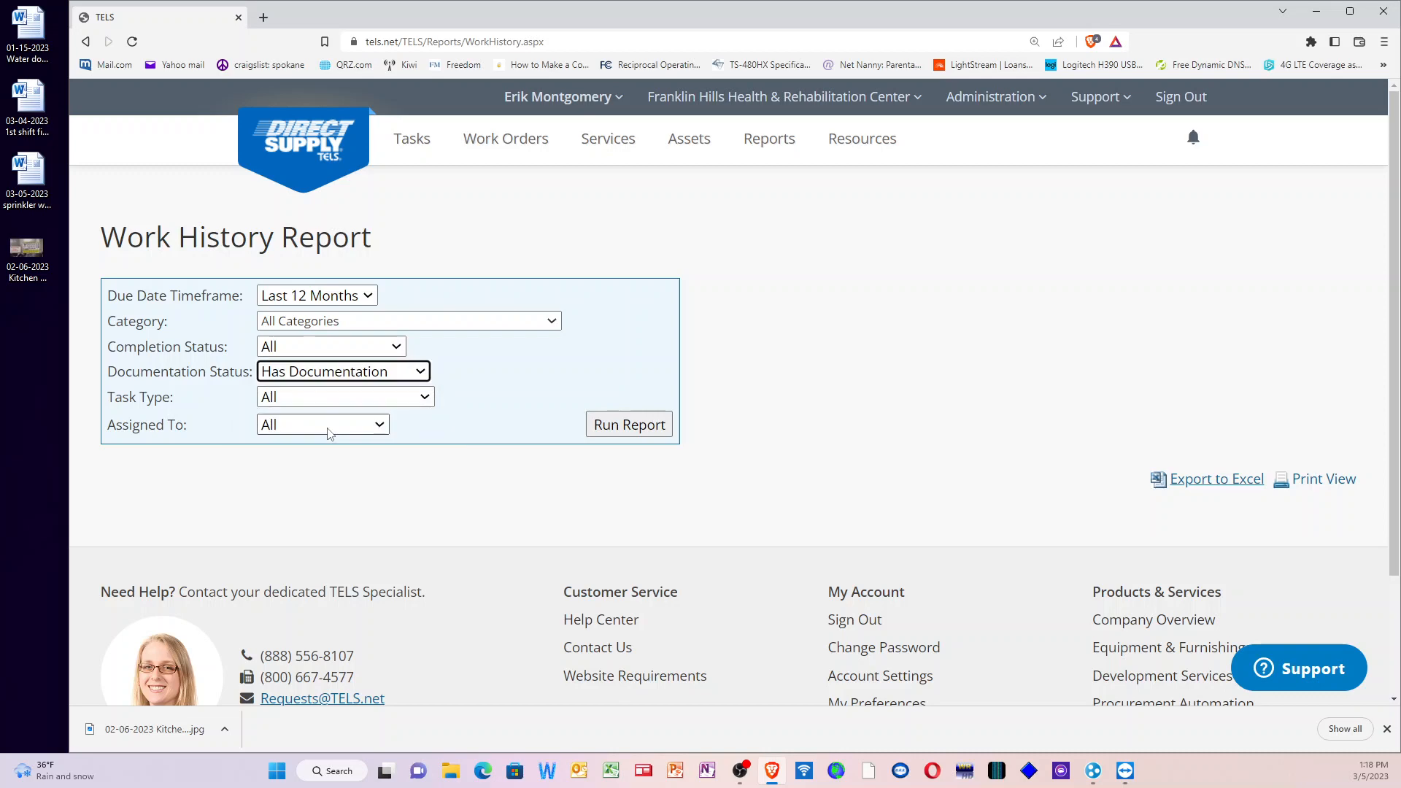
click(633, 425)
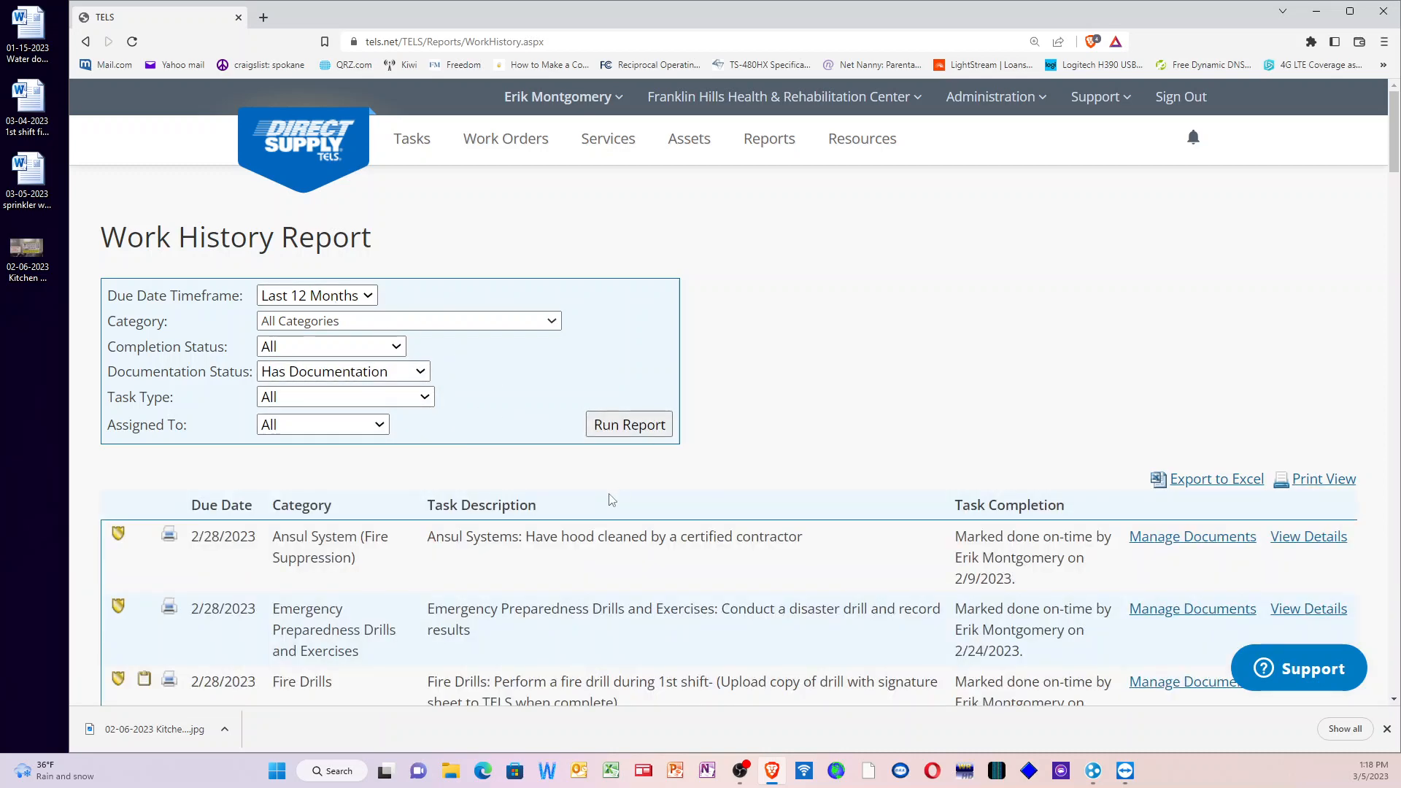
Add "03-04-2023 1st shift fire drill.docx" from the desktop to the documents of the 2/28/2023 1st shift fire drill entry
scroll(611, 500, down, 3)
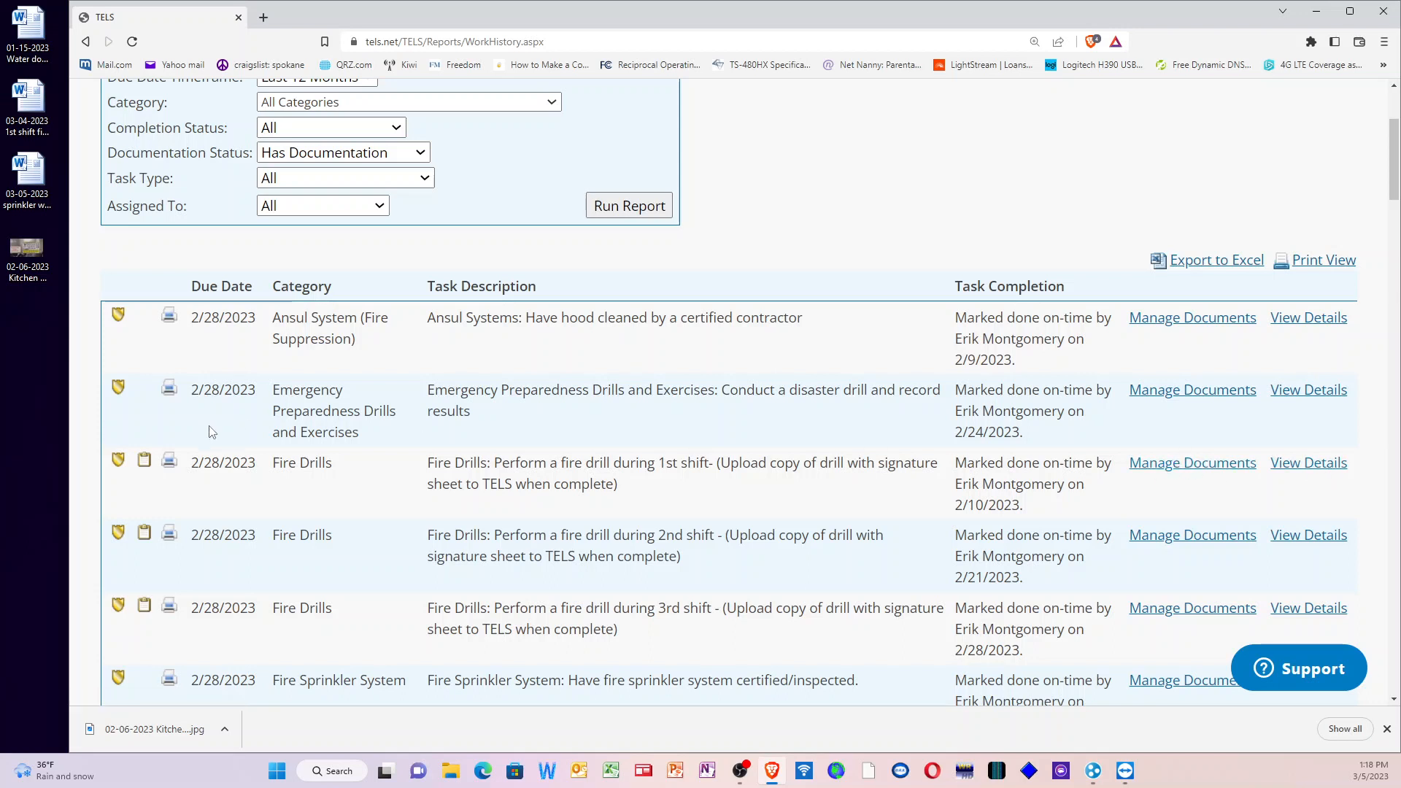
click(1216, 465)
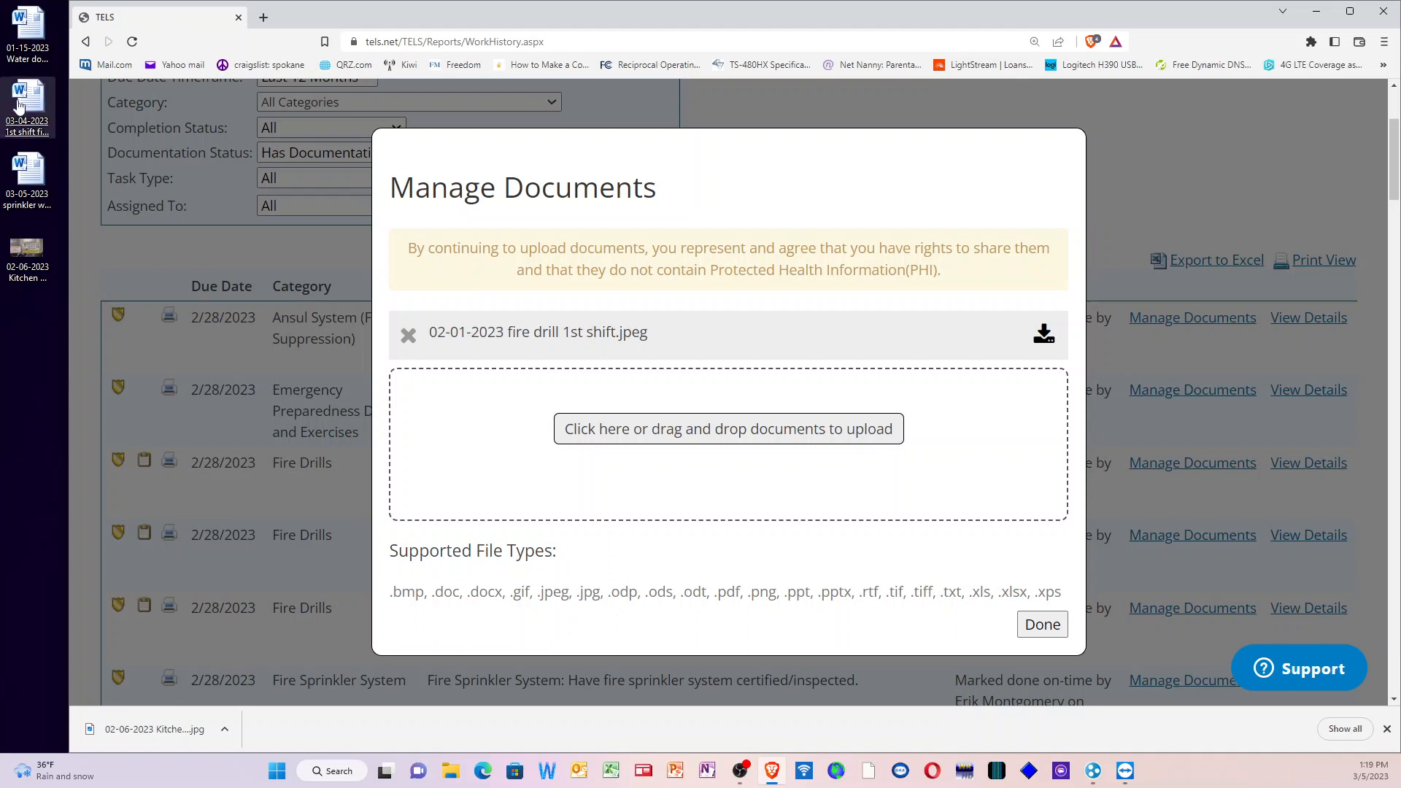
drag(28, 100, 689, 456)
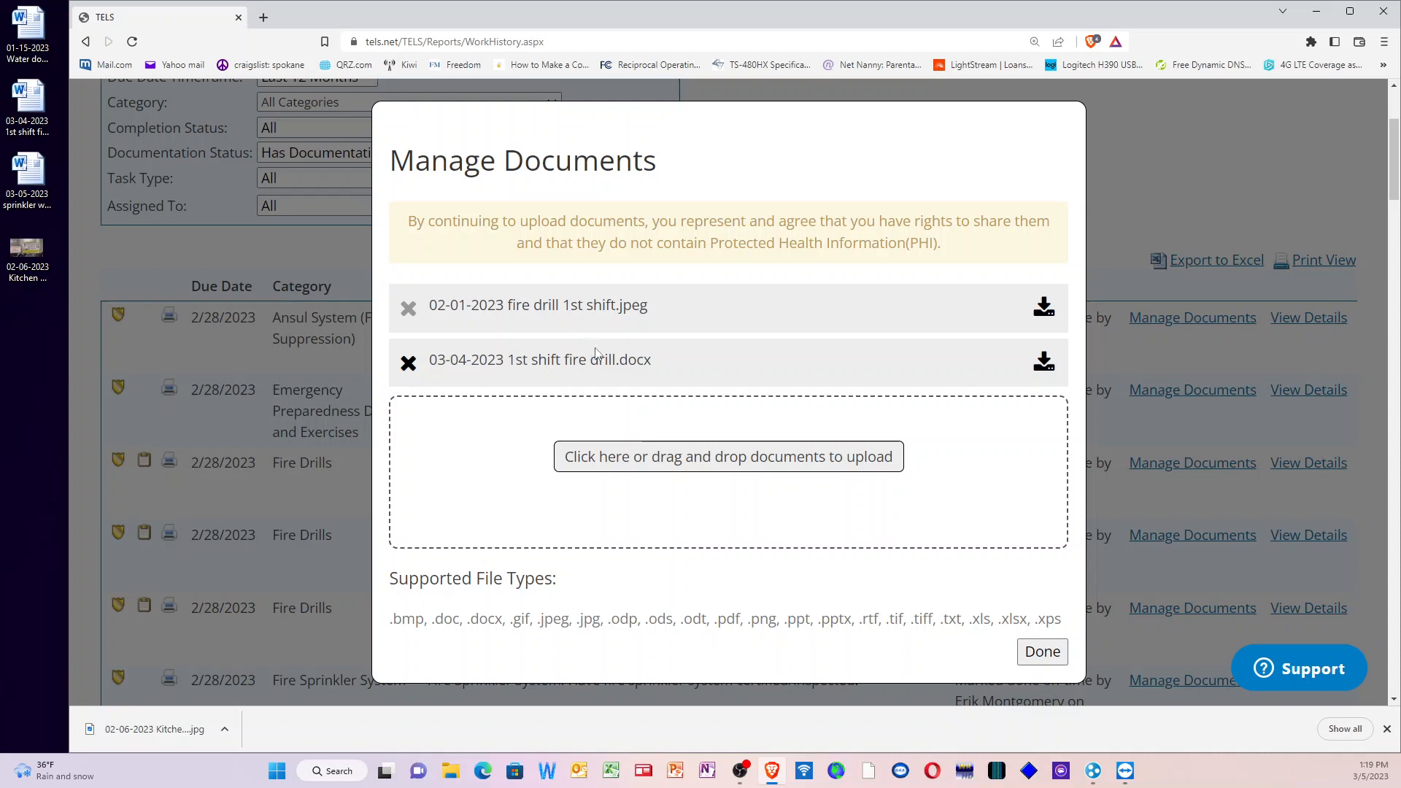
Delete "03-04-2023 1st shift fire drill.docx" from the report entry's documents and close document management
click(407, 363)
click(804, 124)
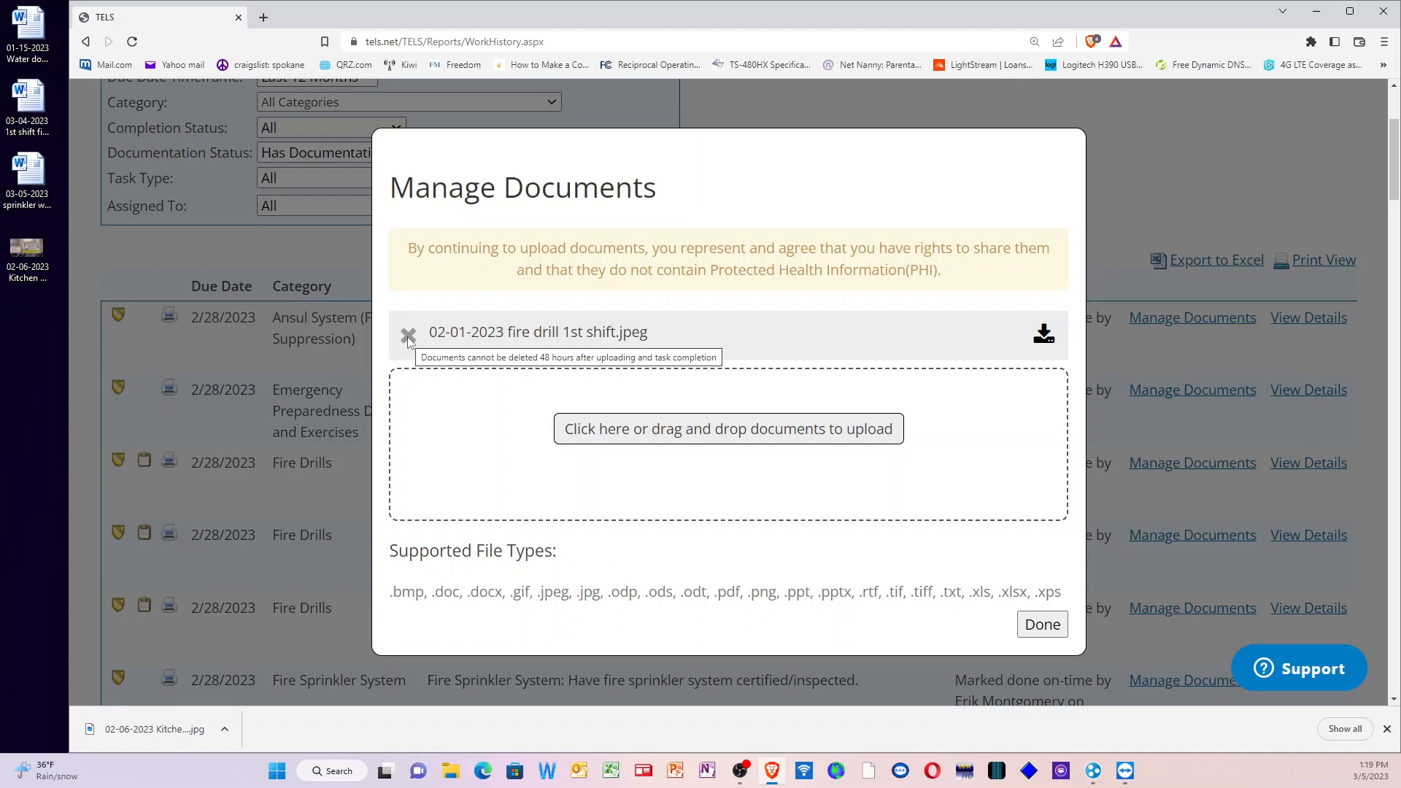
click(1037, 627)
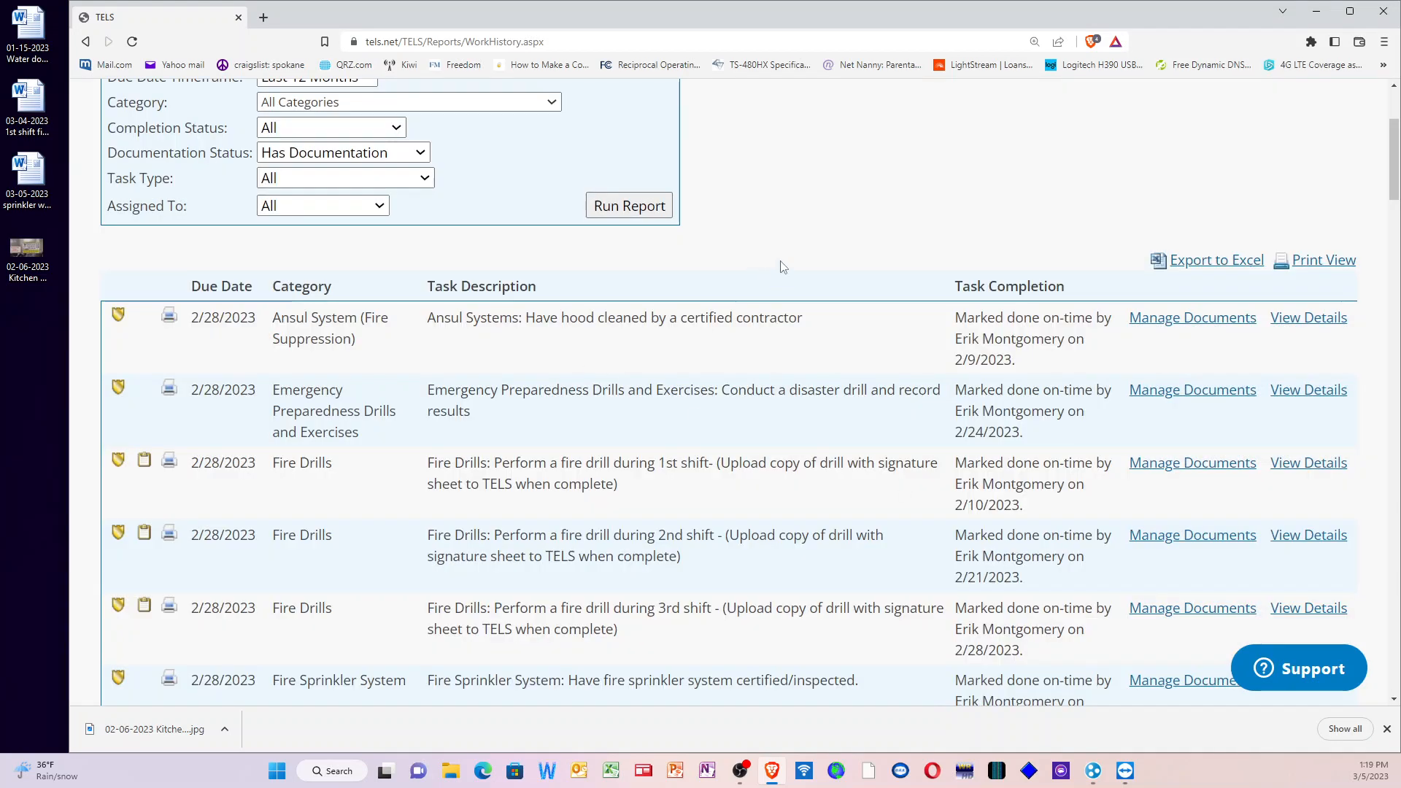
scroll(793, 268, up, 3)
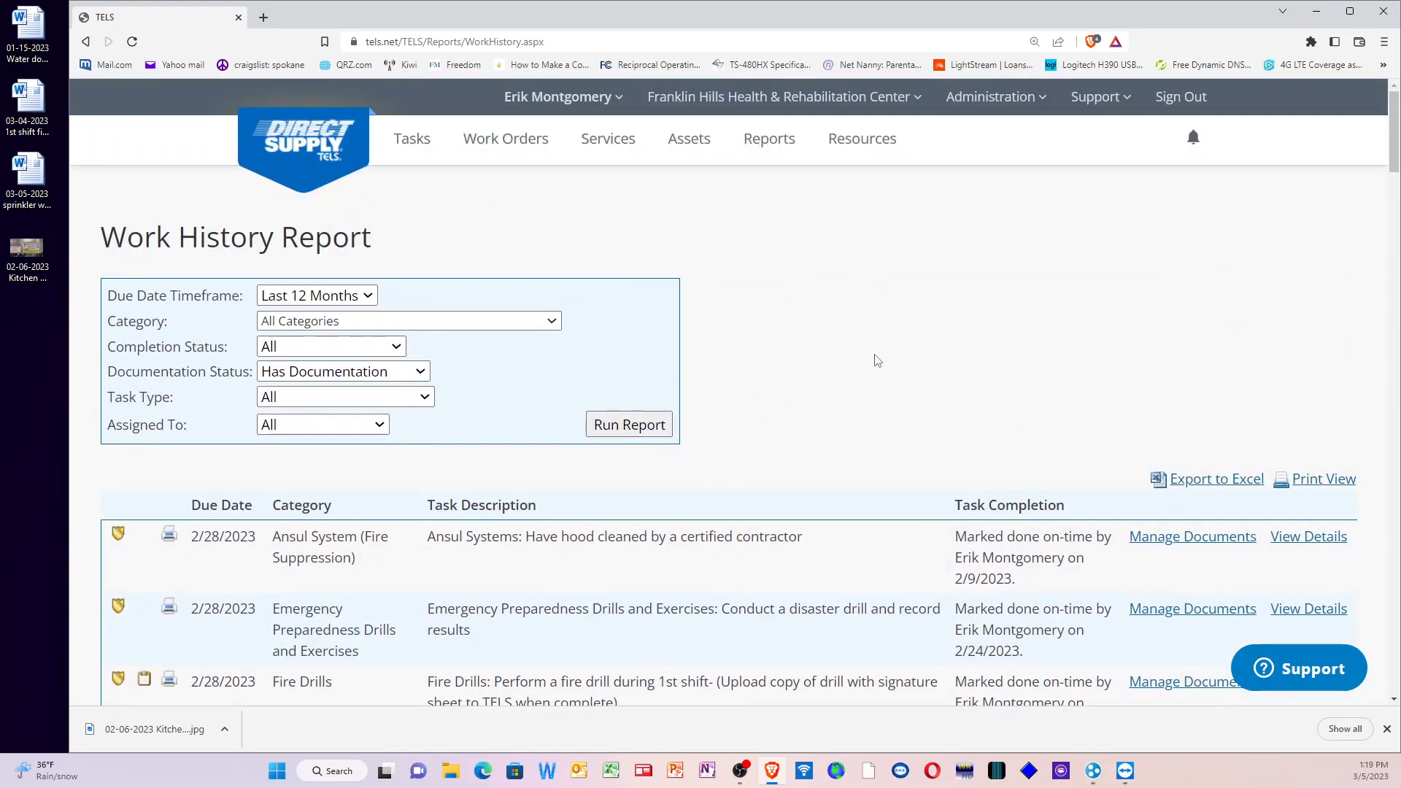